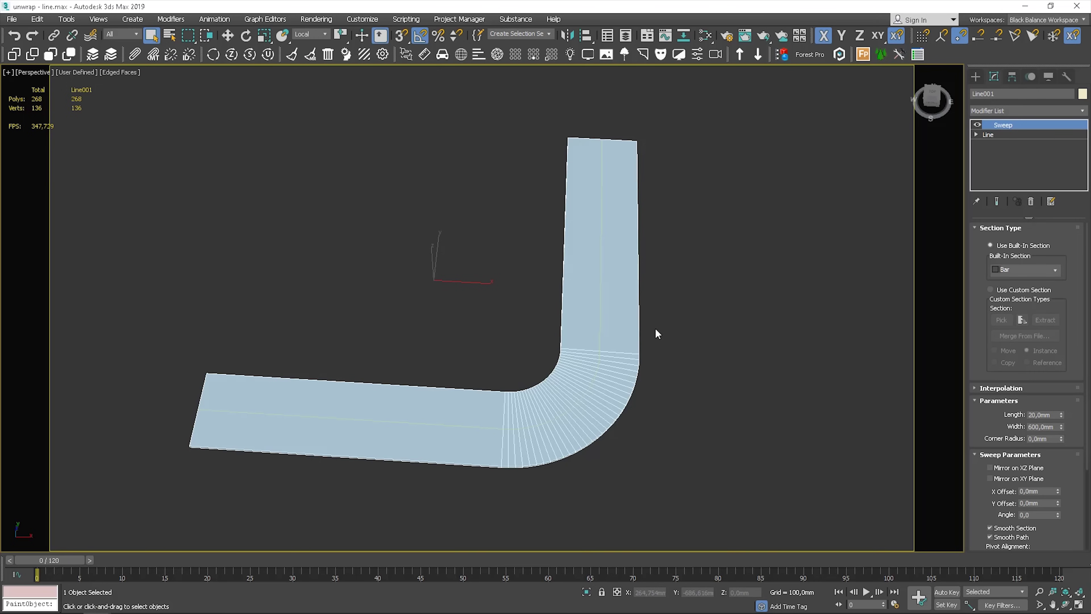
Assign the CityStreet Corona road material to the swept strip and close the material editor
middle_click_drag(766, 278, 676, 270)
key("m")
left_click(795, 297)
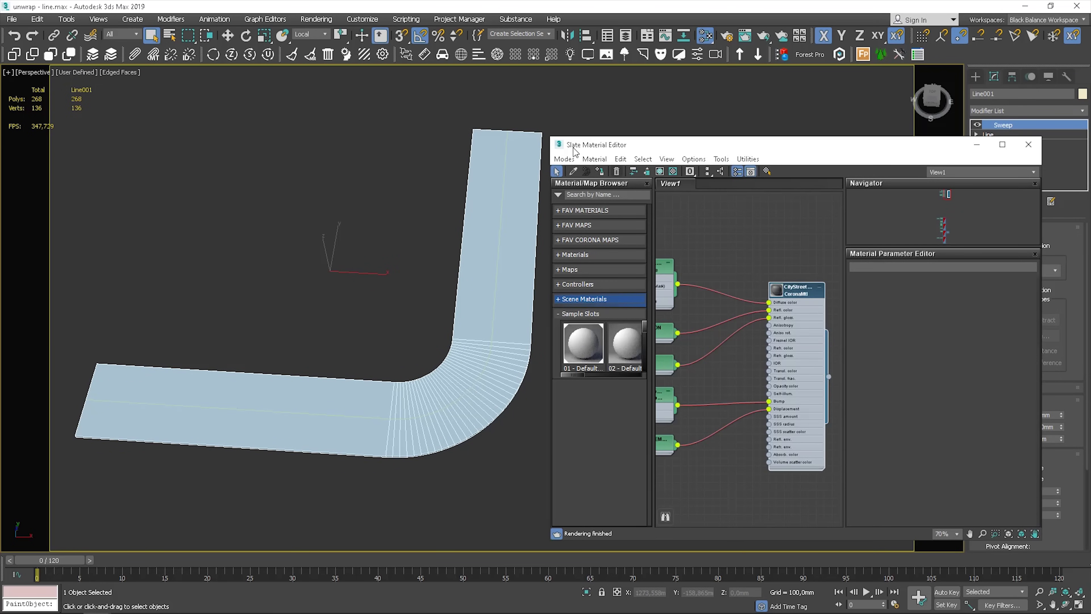
left_click(601, 171)
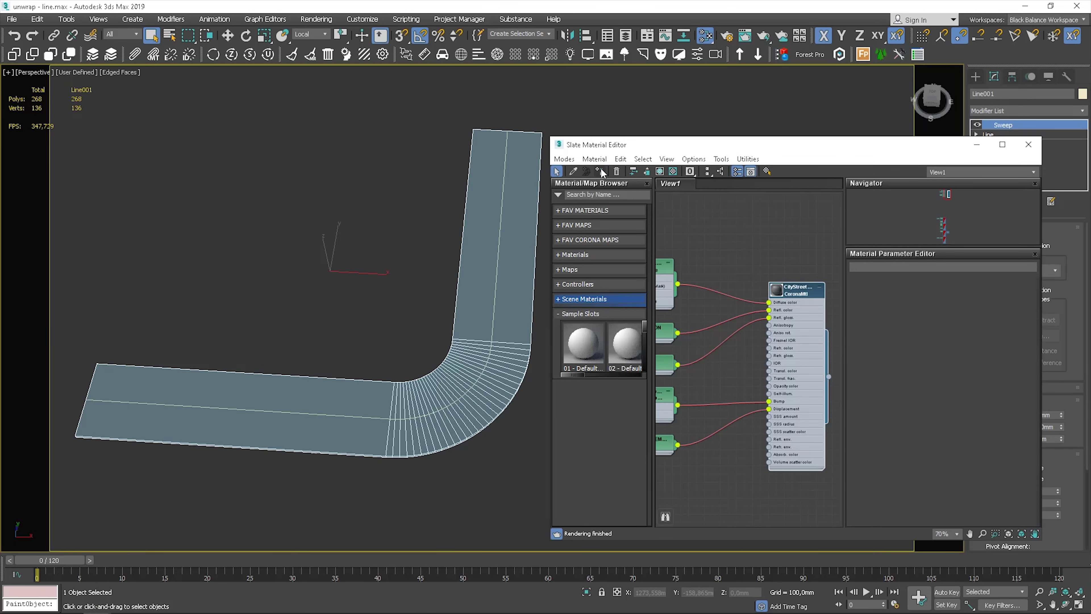
left_click(1028, 144)
Try a planar UVW Map modifier on the swept road strip
left_click(1032, 110)
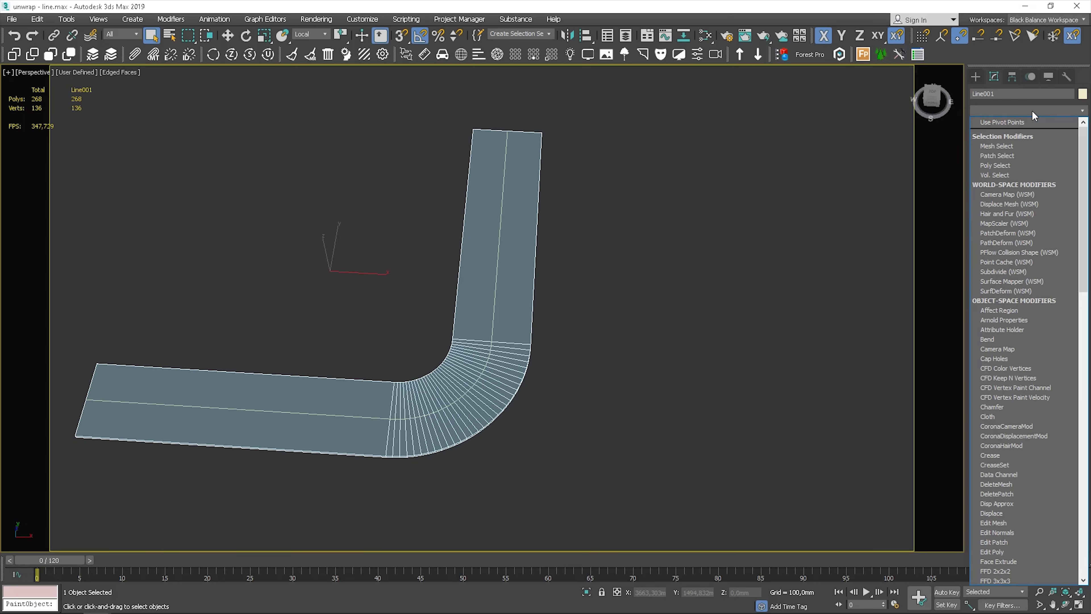
key("u")
left_click(994, 470)
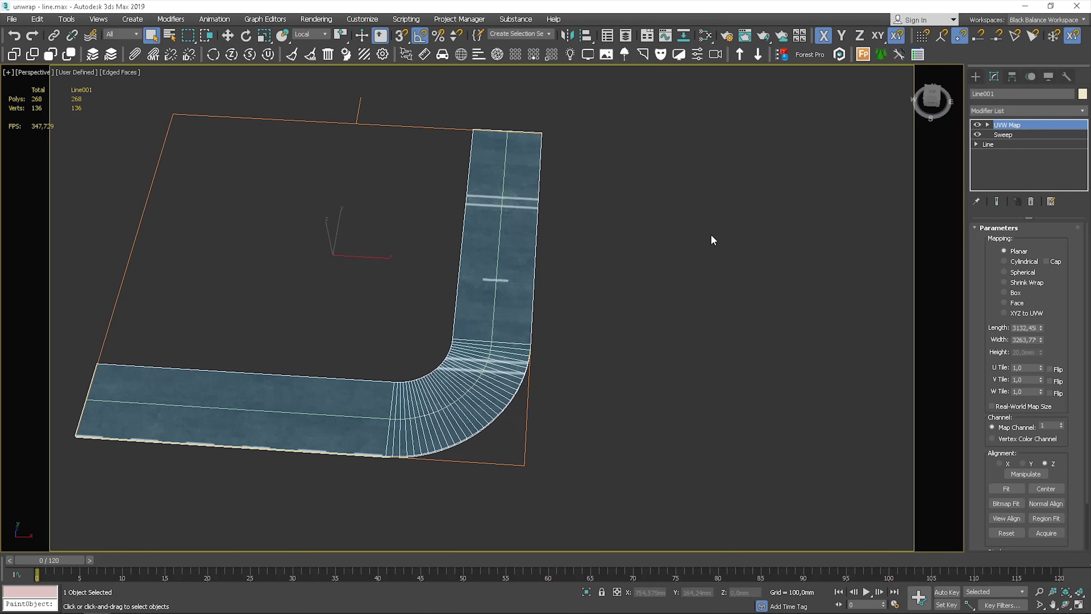
Try aligning the texture by rotating the UVW Map gizmo 90 degrees about Z and back, and moving it
left_click(987, 125)
left_click(1003, 134)
key("w")
key("e")
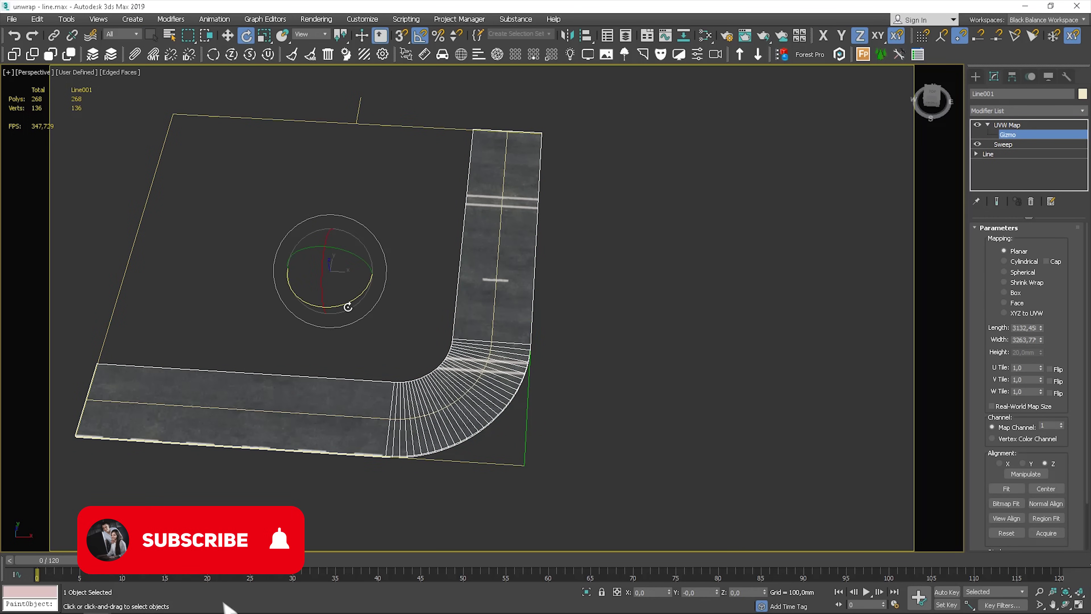
left_click_drag(343, 302, 382, 268)
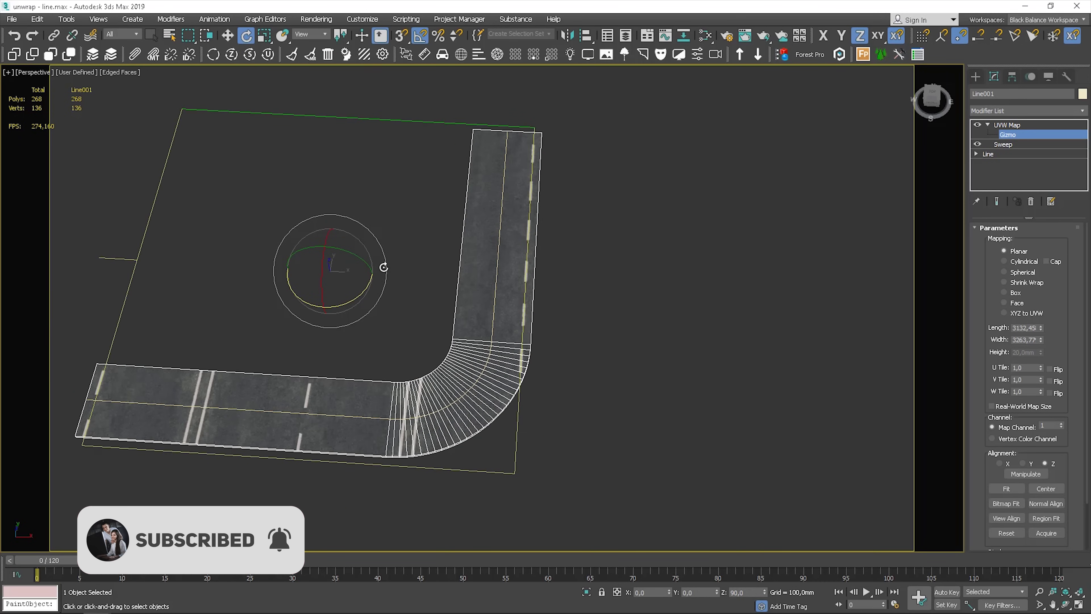
left_click_drag(348, 302, 292, 308)
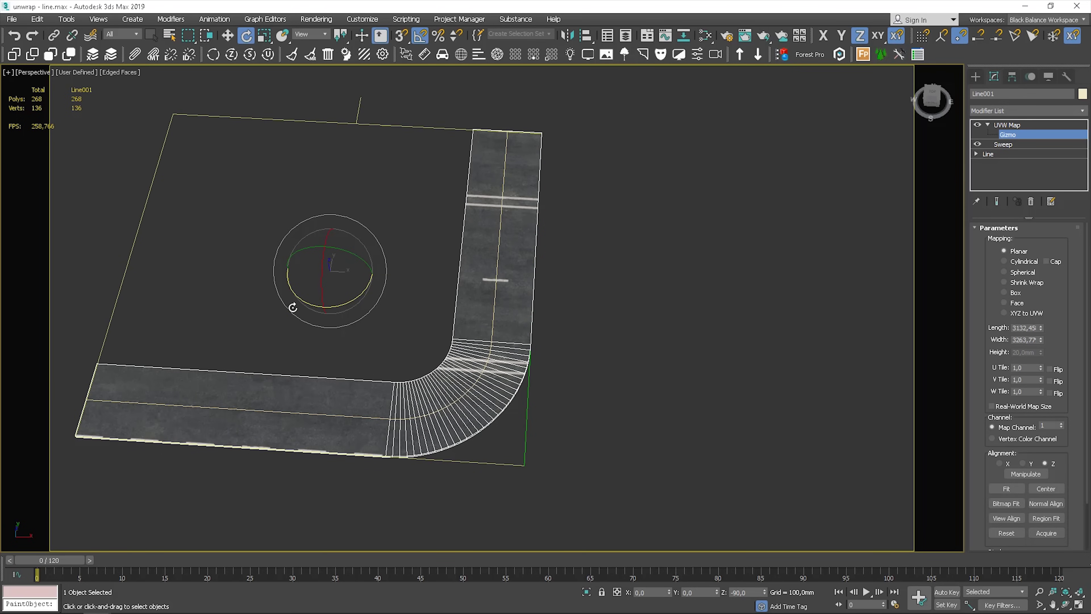
key("w")
left_click_drag(337, 240, 388, 215)
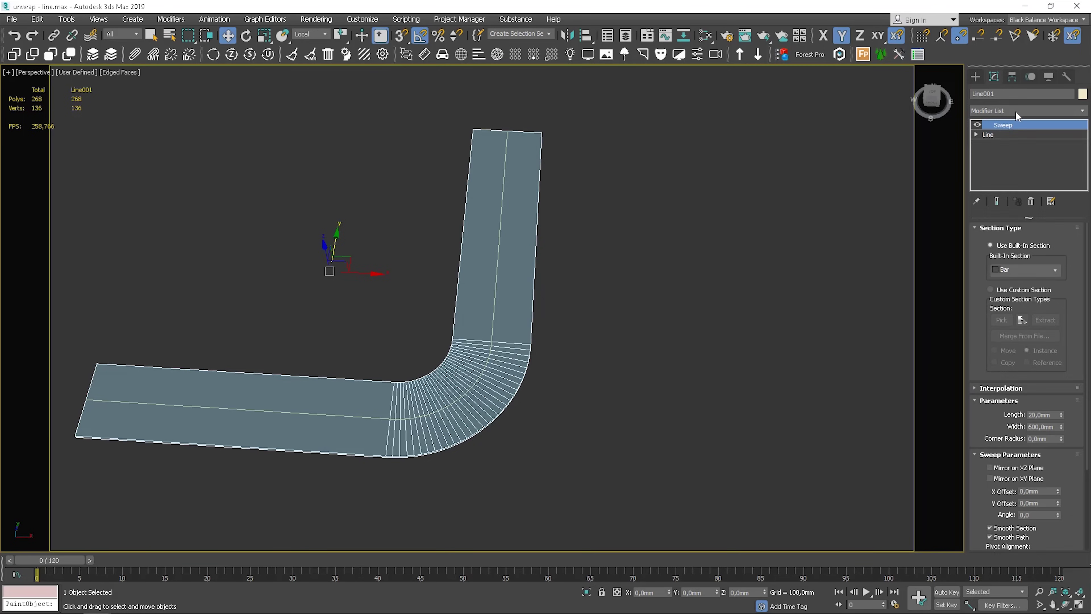
Add an Unwrap UVW modifier above the strip's Sweep modifier
left_click(1015, 111)
key("u")
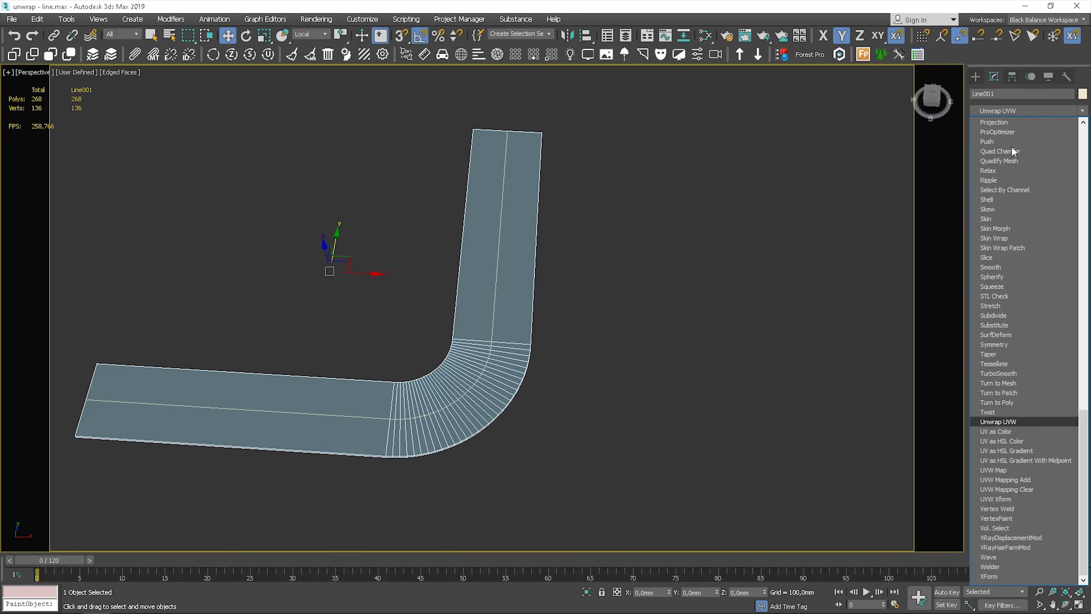
left_click(1008, 422)
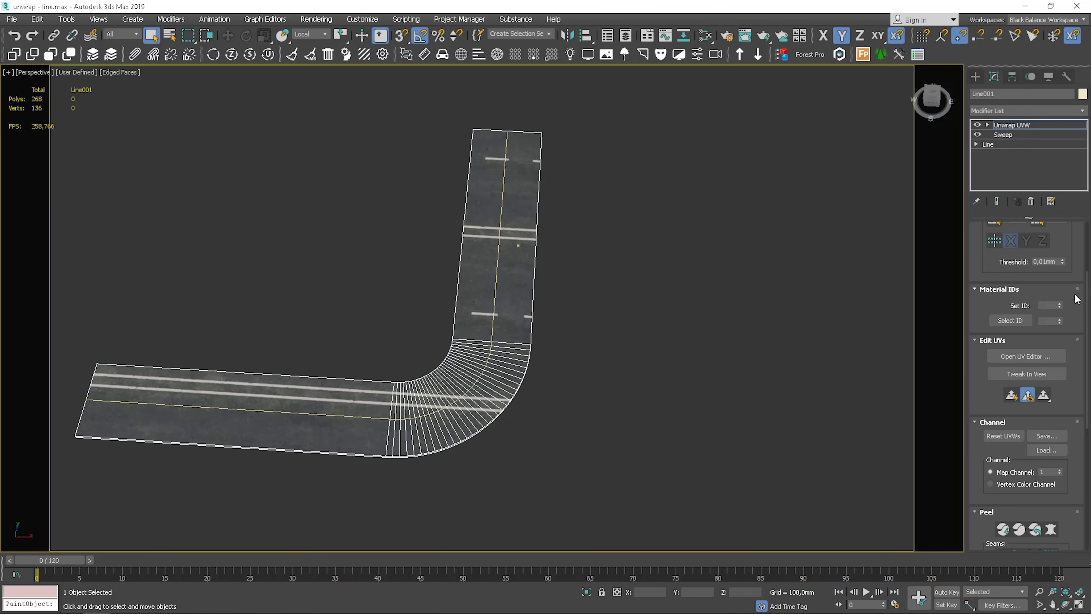
Activate the polygon sub-object level of the Unwrap UVW modifier
scroll(1076, 301, "up", 5)
left_click(1027, 247)
key("ctrl+a")
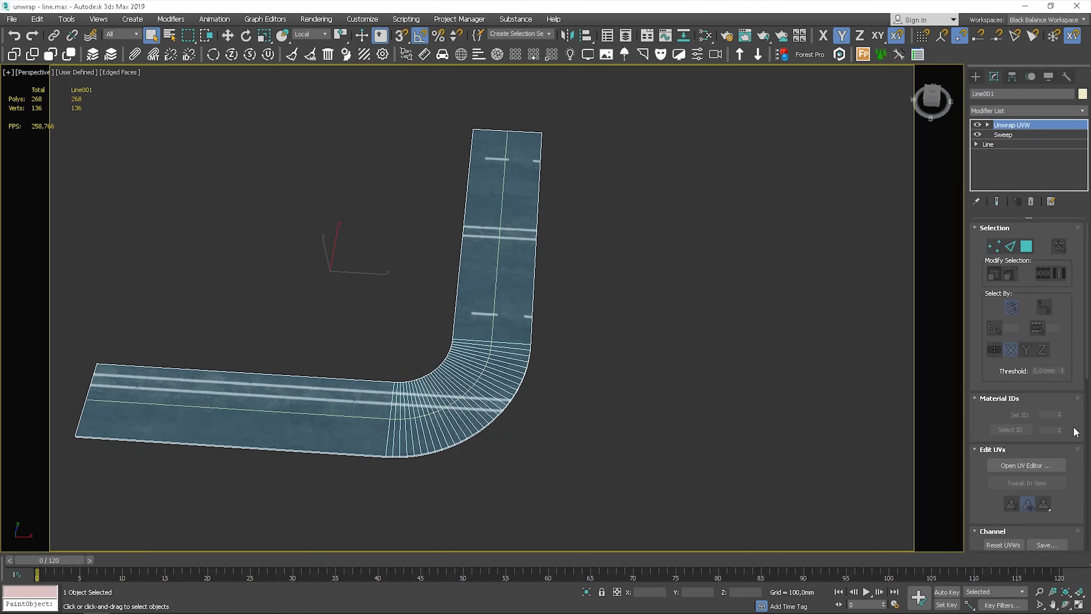
scroll(1031, 258, "down", 6)
scroll(1040, 151, "down", 2)
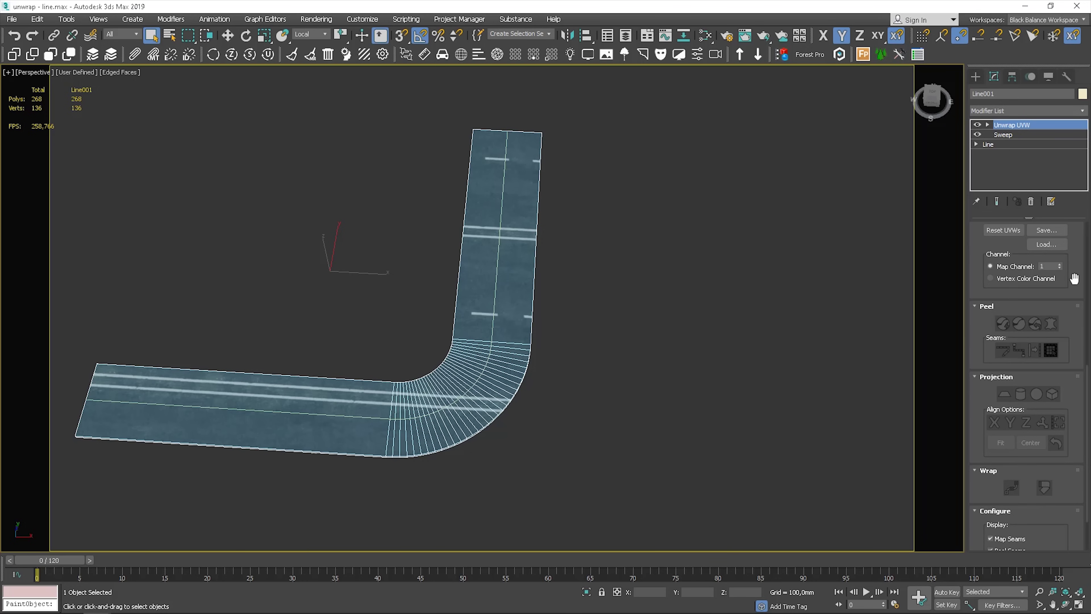
scroll(1076, 277, "up", 7)
scroll(1066, 275, "up", 1)
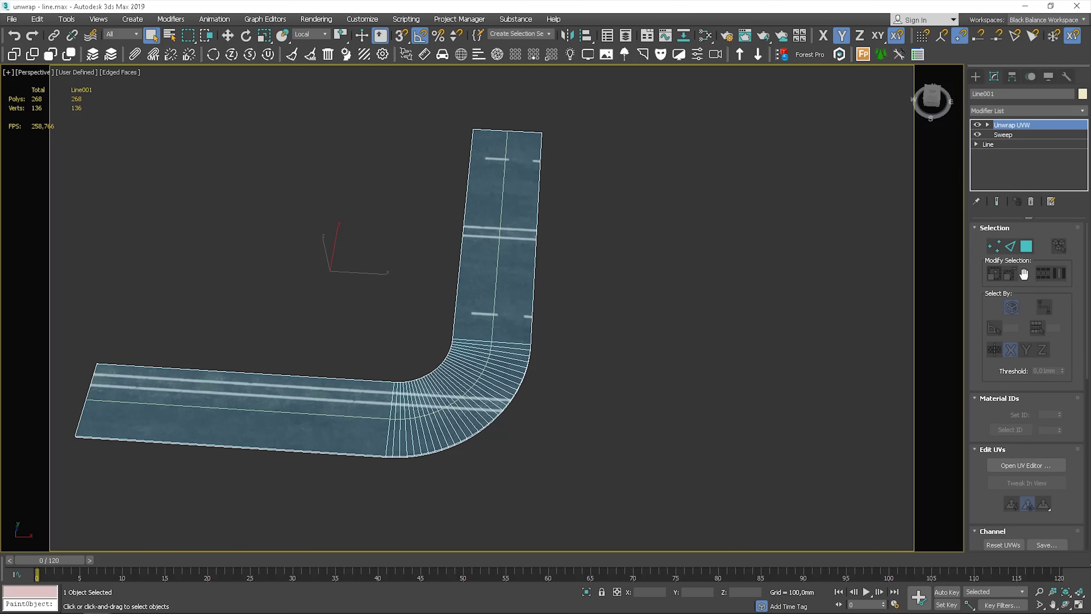
left_click(1026, 247)
Start the modifier's spline mapping and pick the spline along the middle of the road as its path
scroll(1047, 283, "down", 8)
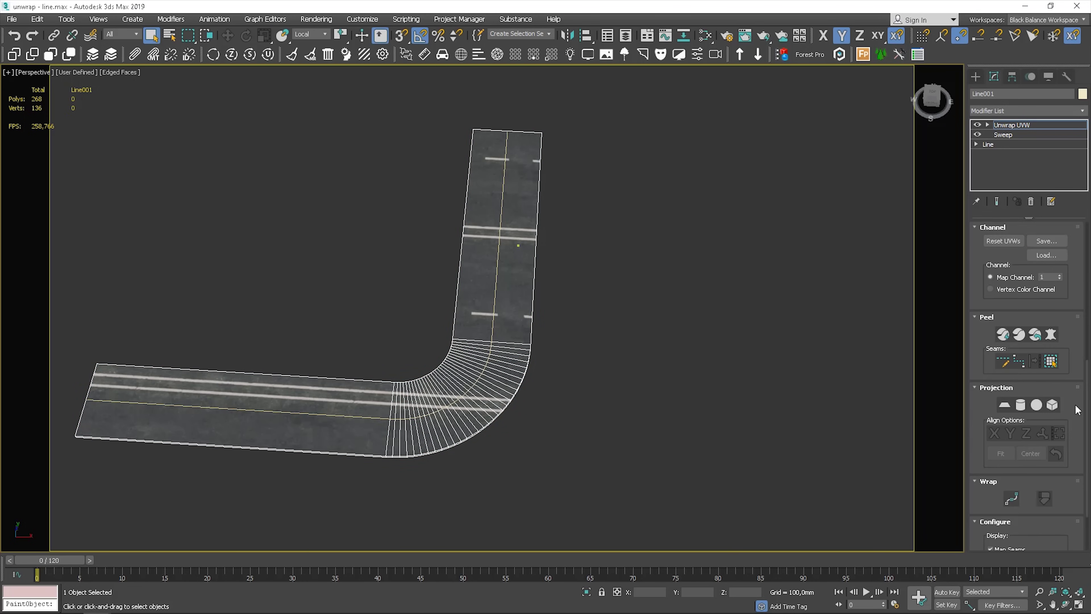
scroll(1076, 408, "down", 3)
left_click(1012, 425)
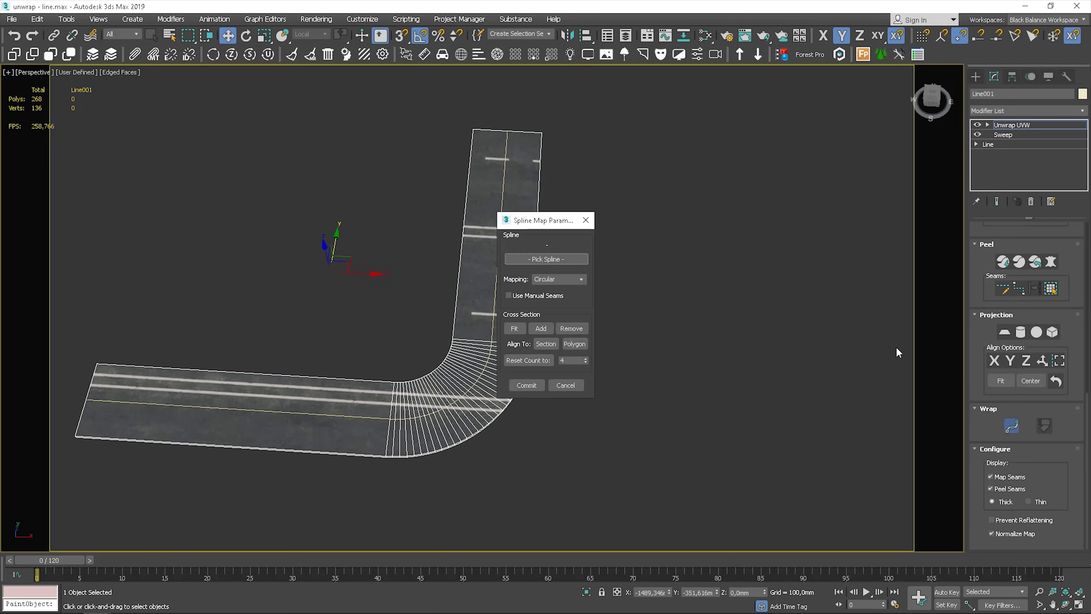
left_click_drag(520, 222, 656, 159)
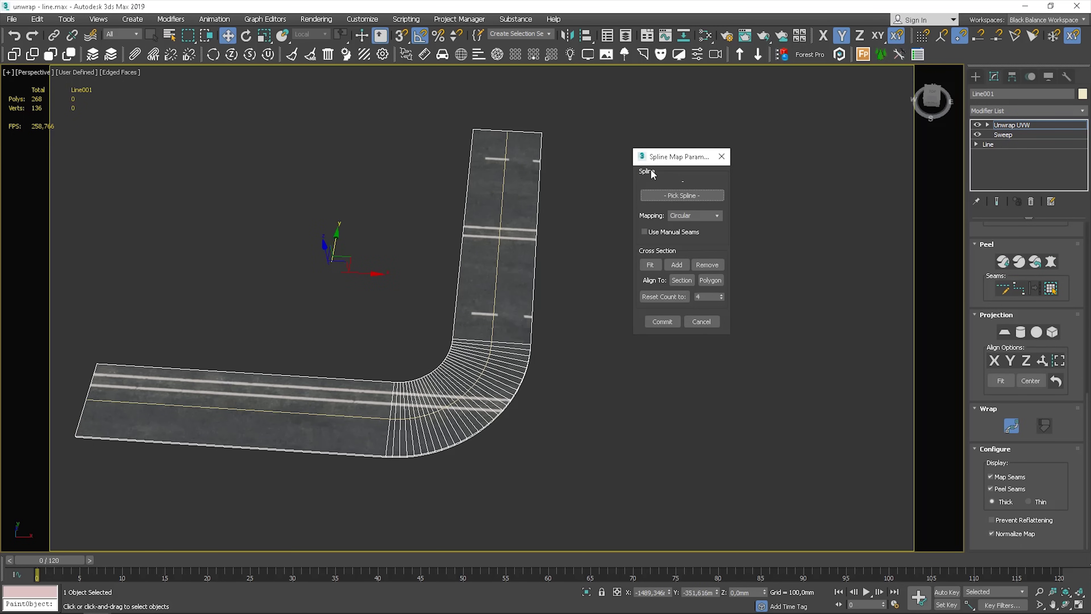
left_click(673, 196)
left_click(646, 195)
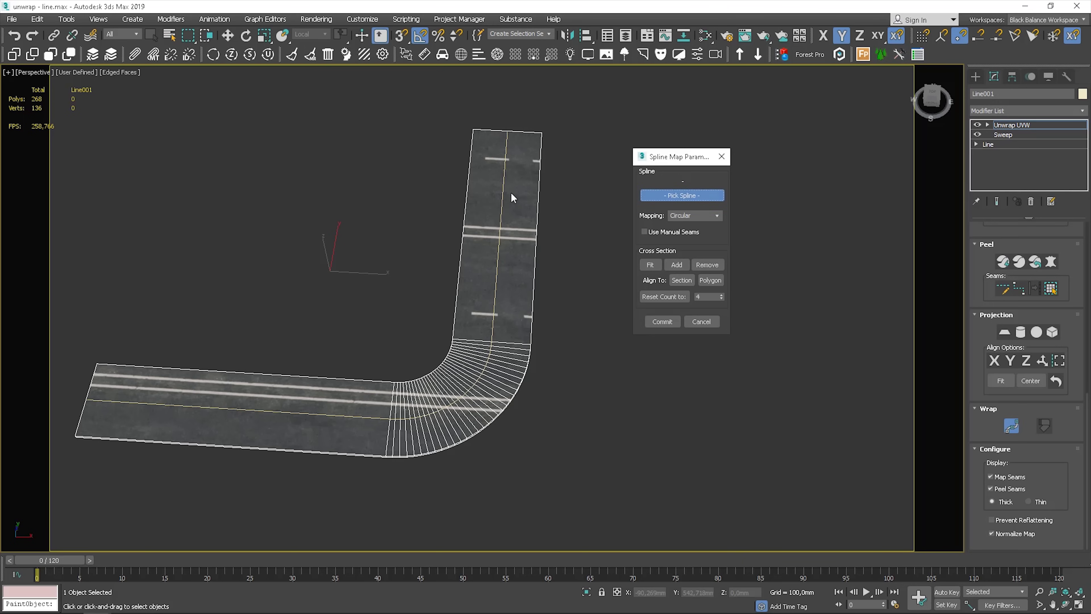
left_click(502, 194)
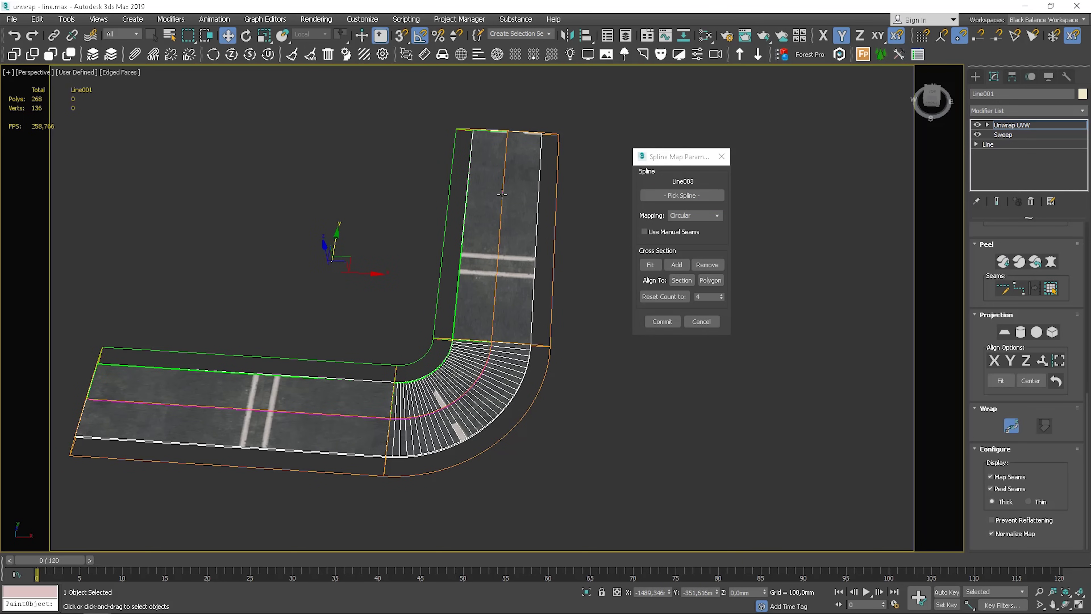
Set the spline mapping type to Planar and commit the mapping
left_click(699, 216)
left_click(692, 234)
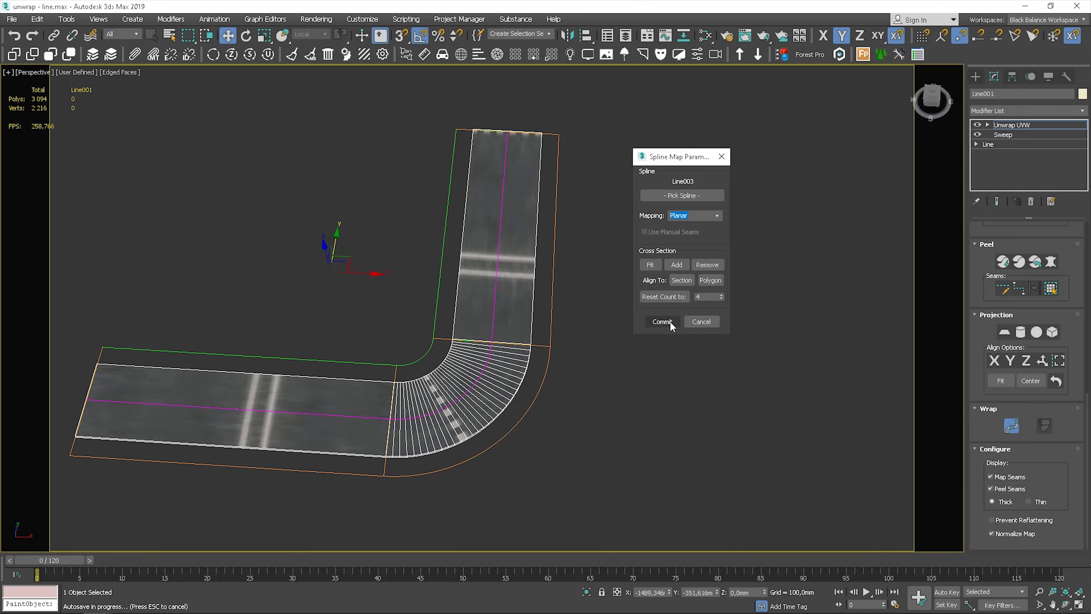
left_click(662, 322)
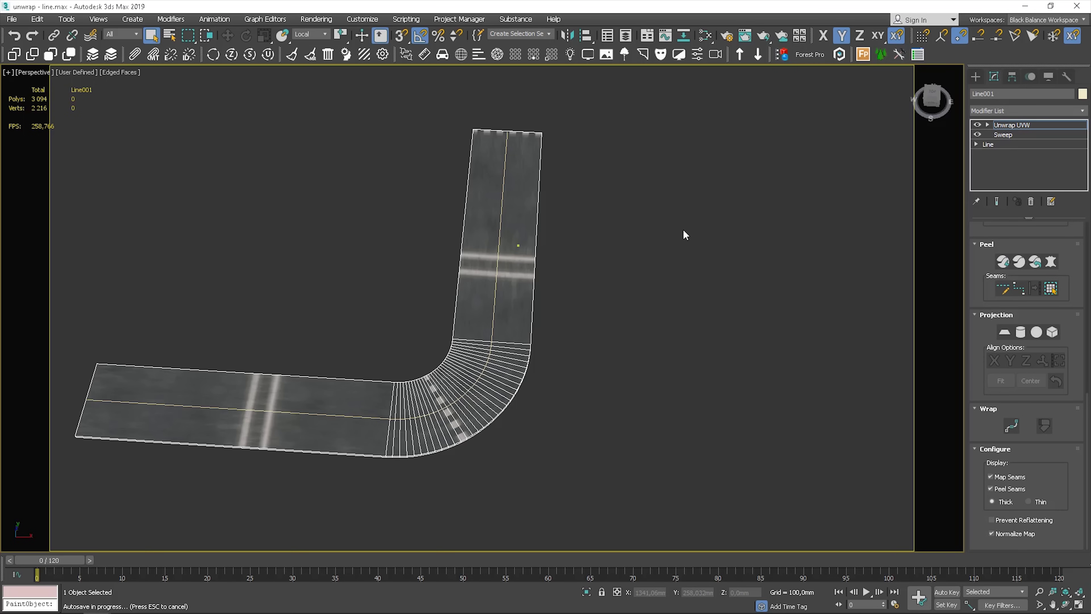
Try reorienting the road's color bitmap with a W angle of 90 and adjusting its U tiling in the material
key("m")
left_click_drag(745, 259, 819, 282)
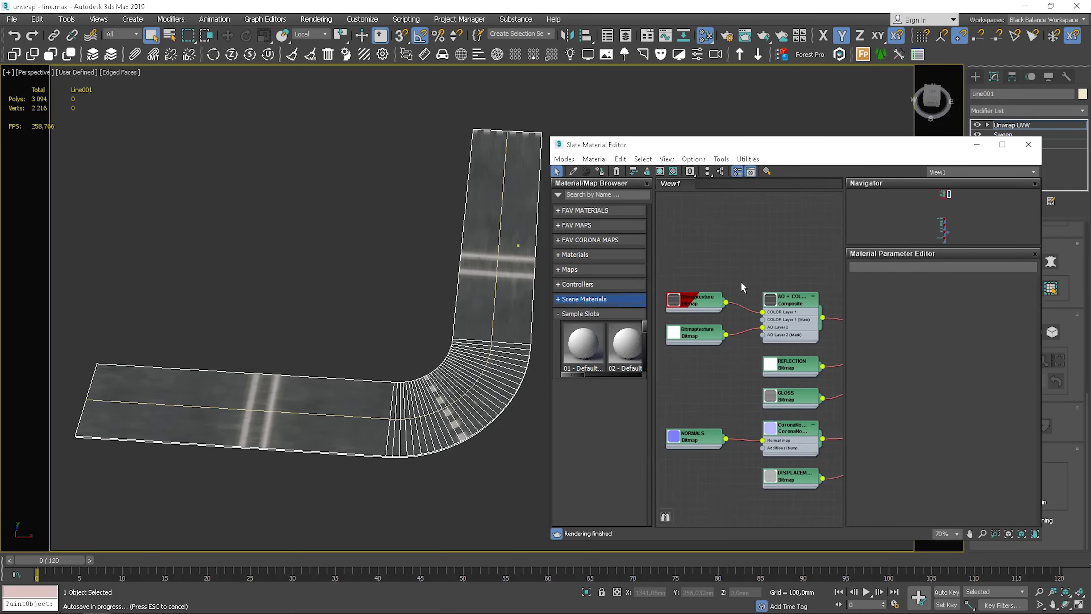
scroll(683, 344, "up", 1)
double_click(682, 343)
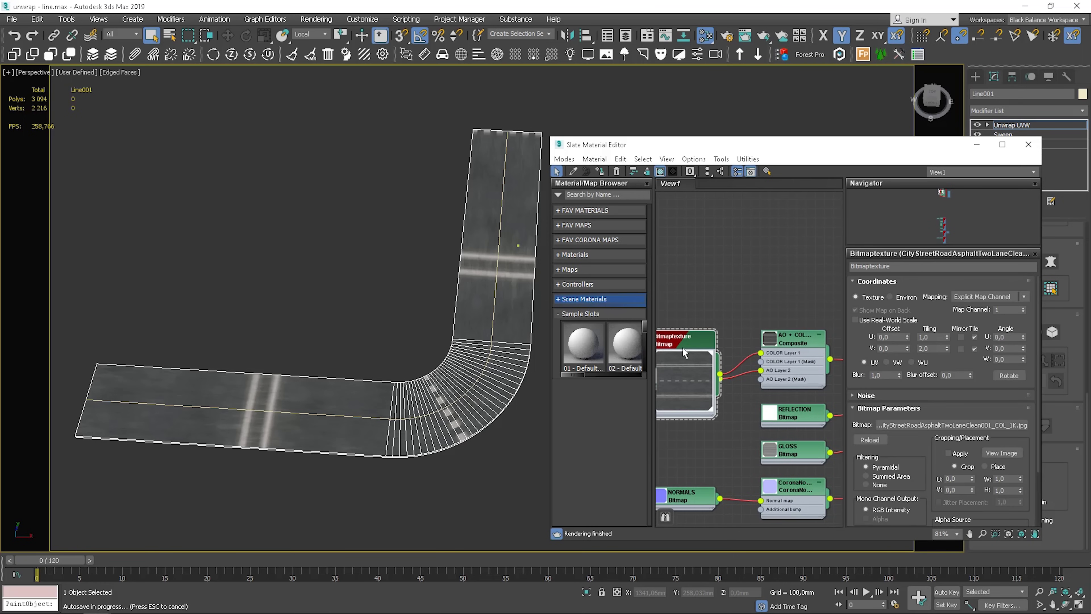
left_click(1014, 360)
key("Return")
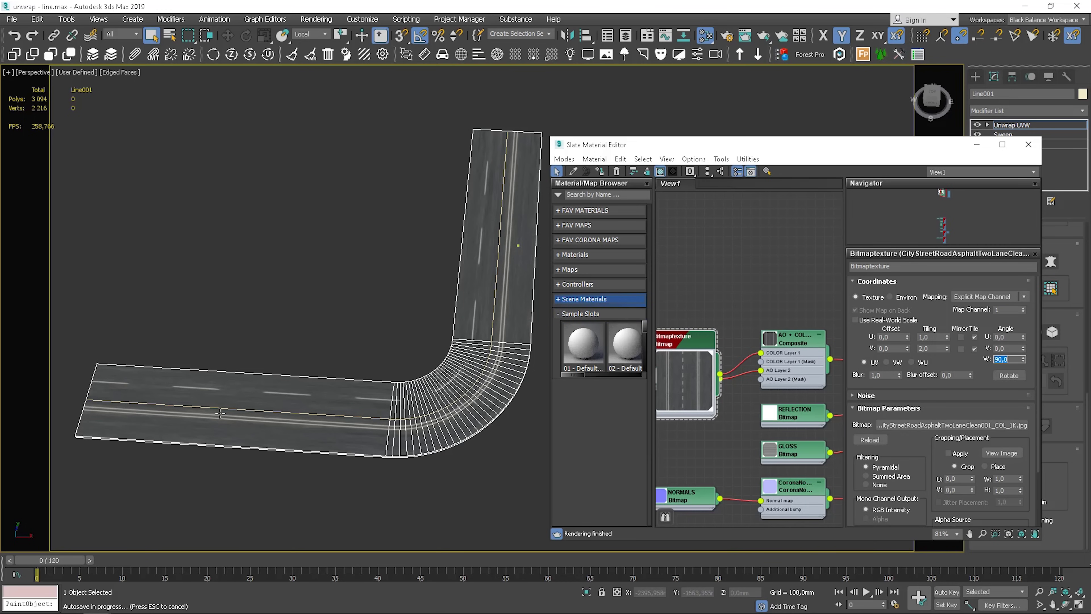
left_click_drag(946, 337, 945, 320)
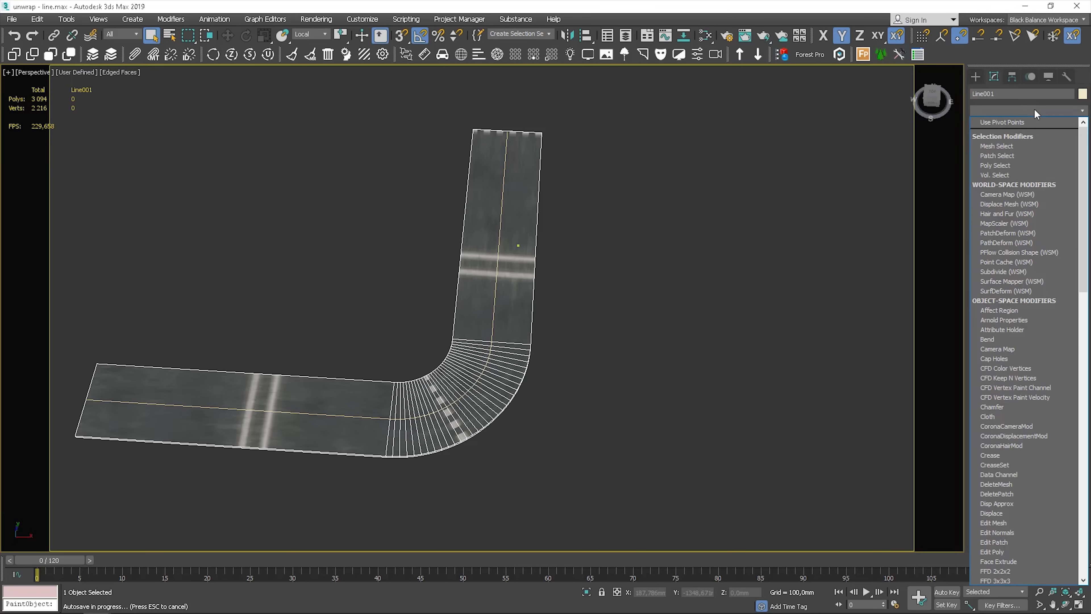
Add a UVW Xform modifier above the Unwrap UVW and set its rotation to 90
key("u")
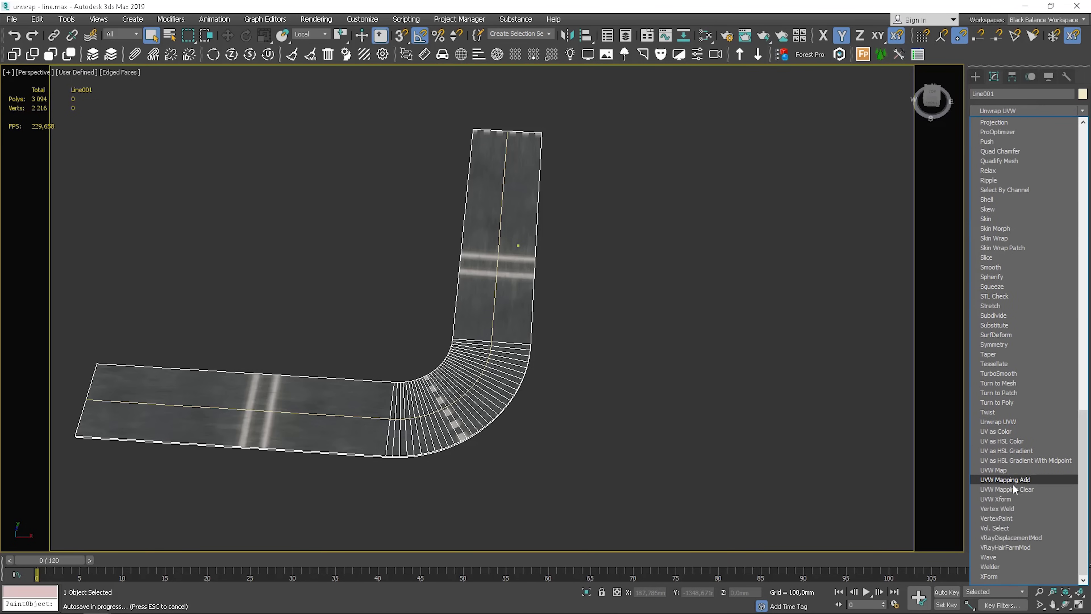
left_click(1009, 498)
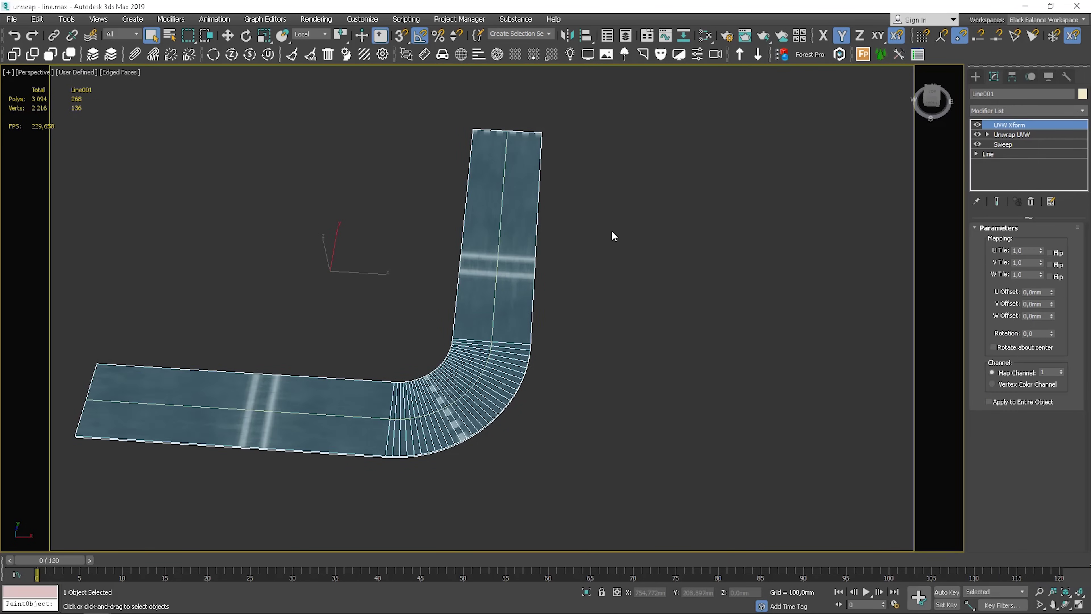
middle_click_drag(613, 235, 687, 207)
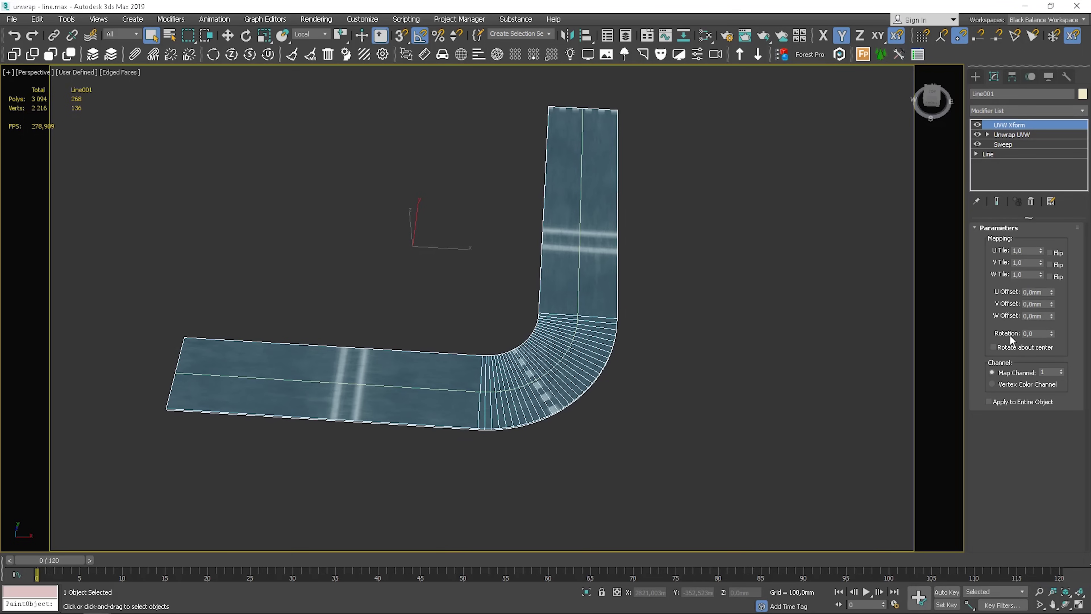
left_click(1022, 333)
type("90")
key("Return")
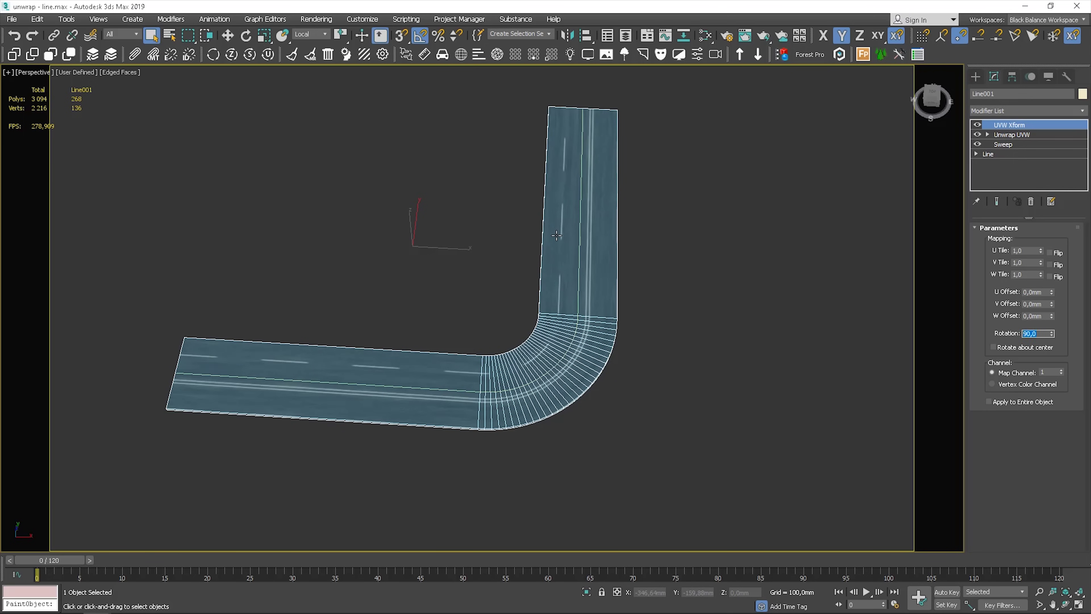
Show the road in a Top view framed on it, with the edge display turned off
key("F4")
key("t")
key("z")
middle_click_drag(702, 234, 628, 221)
Examine the road bitmap's full image to compare its line markings with the road in the viewport
key("m")
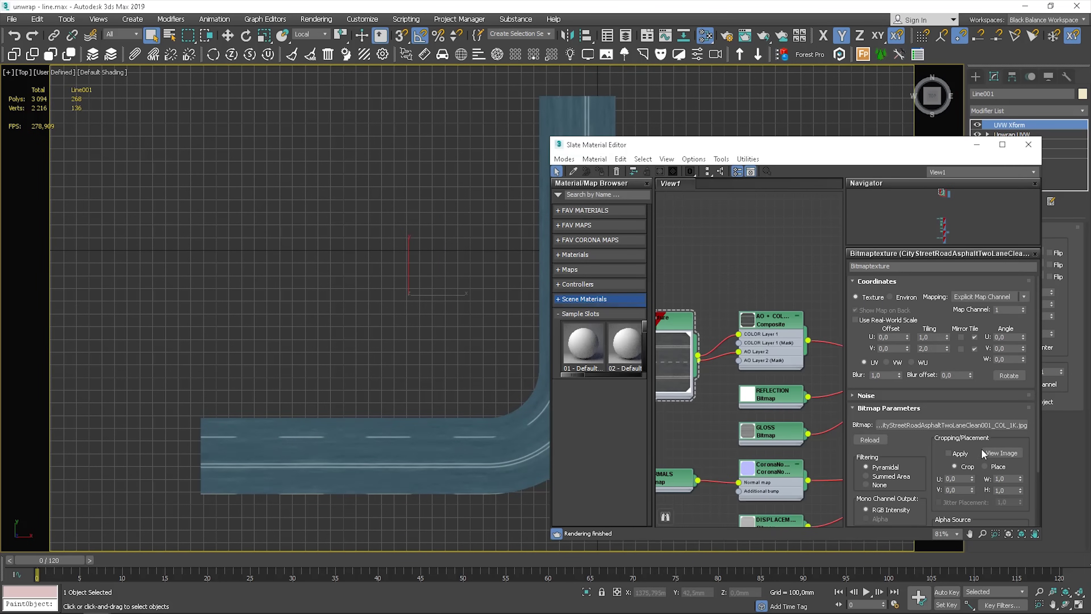
left_click(1002, 453)
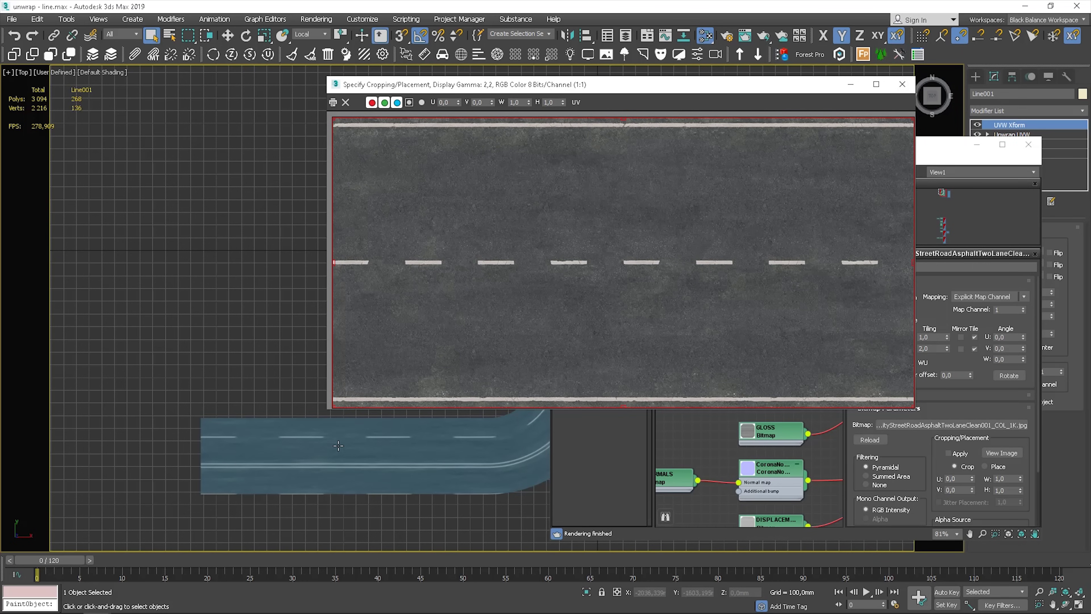
left_click(902, 84)
left_click(1028, 145)
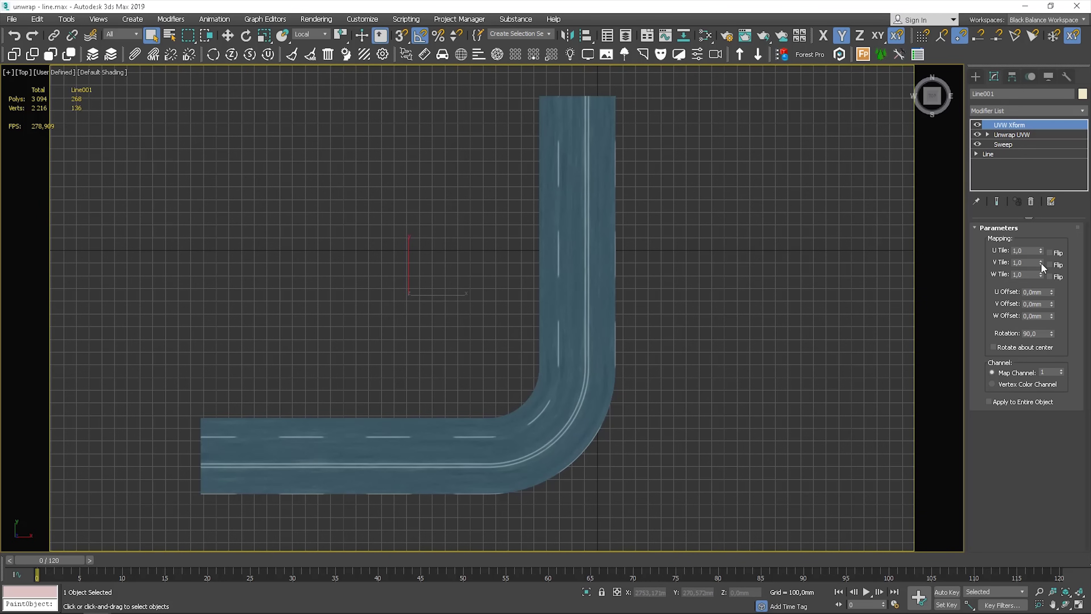
Fit the line markings across the road's width with a UVW Xform V Tile of 0,86 and V Offset of 0,215 mm
left_click_drag(1040, 264, 1044, 291)
scroll(586, 415, "up", 5)
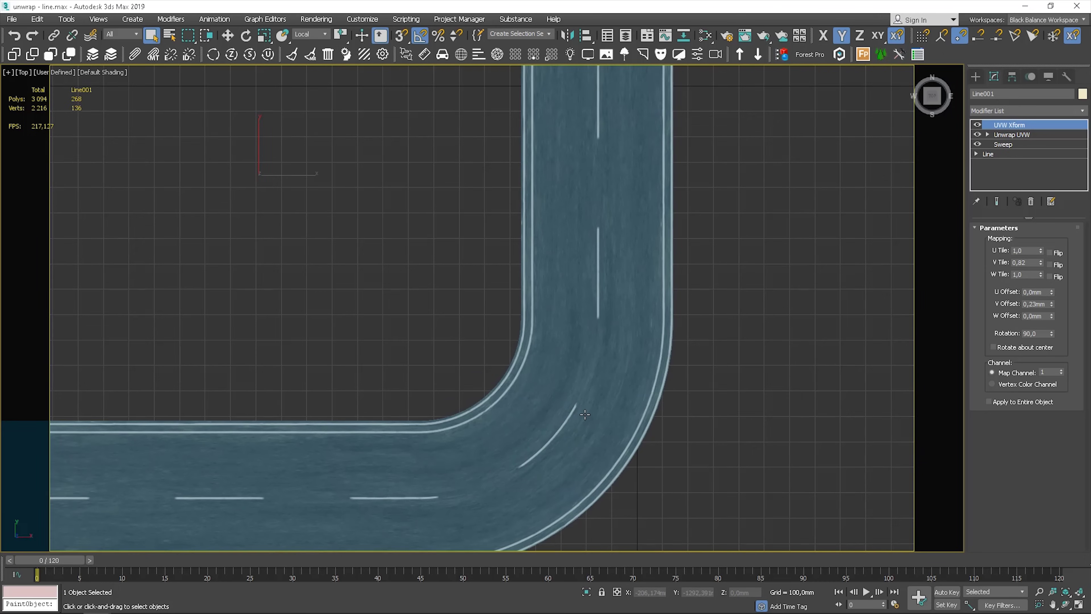
left_click_drag(1043, 263, 1040, 261)
left_click_drag(1049, 303, 1051, 305)
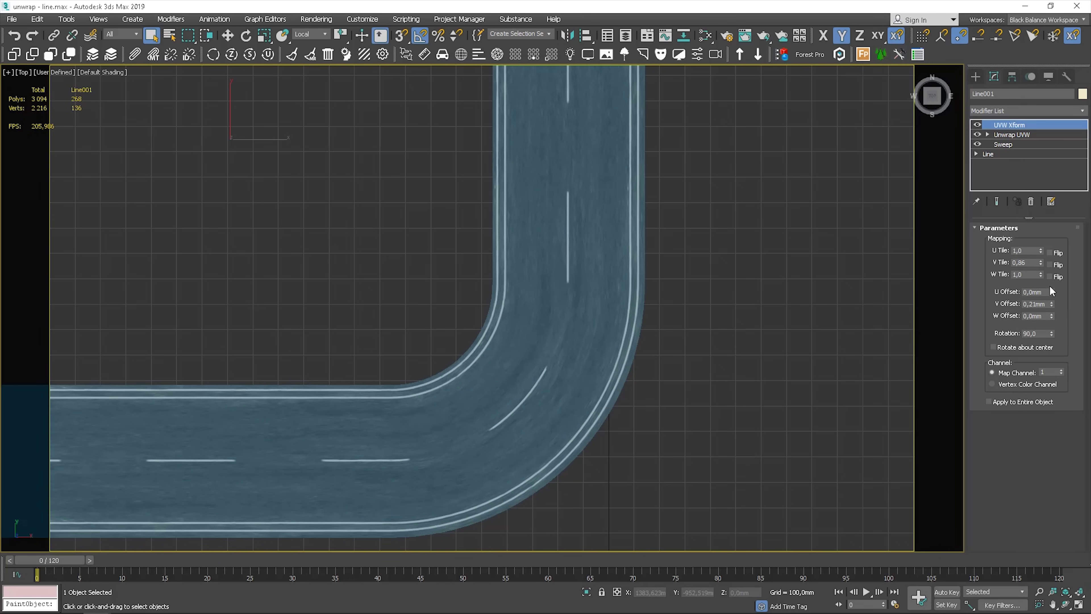
left_click(1042, 264)
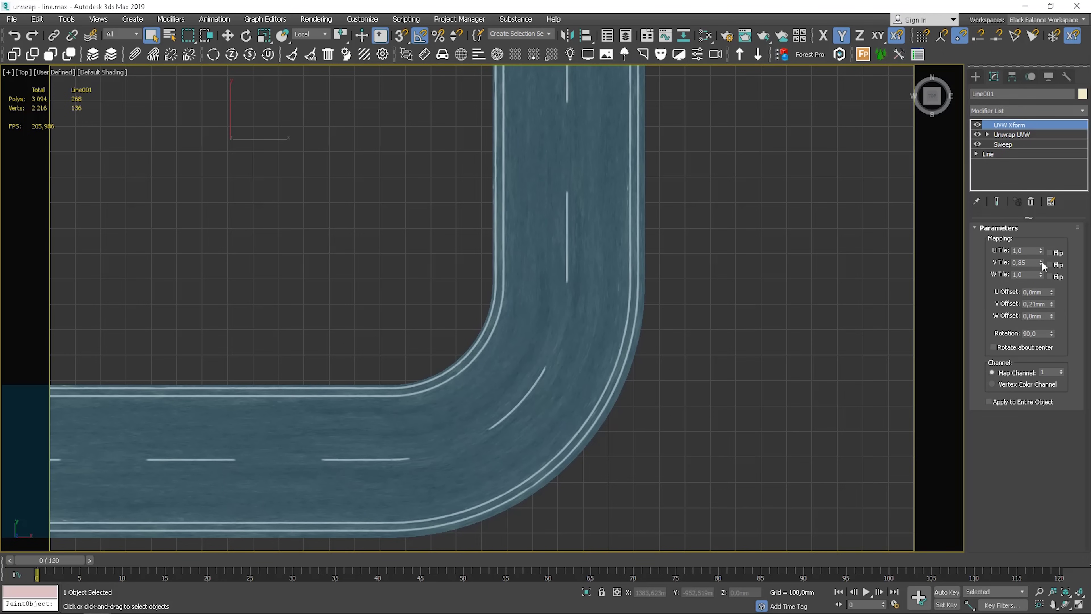
left_click(1042, 261)
double_click(1042, 304)
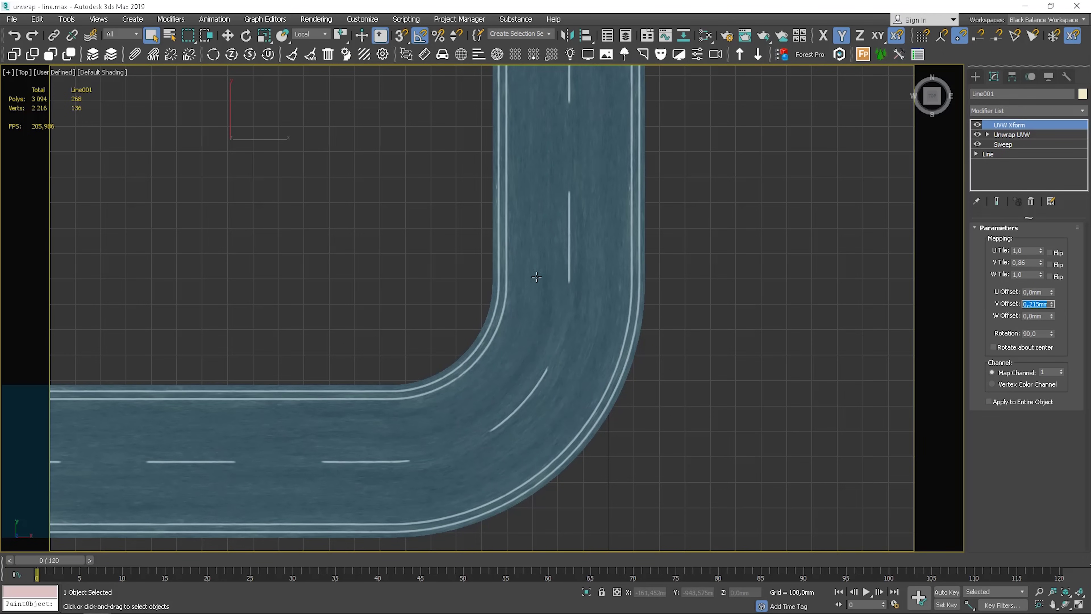
Set the curved road's UVW Xform U Tile to 1,86 so its centre dashes repeat closer together
scroll(626, 398, "down", 2)
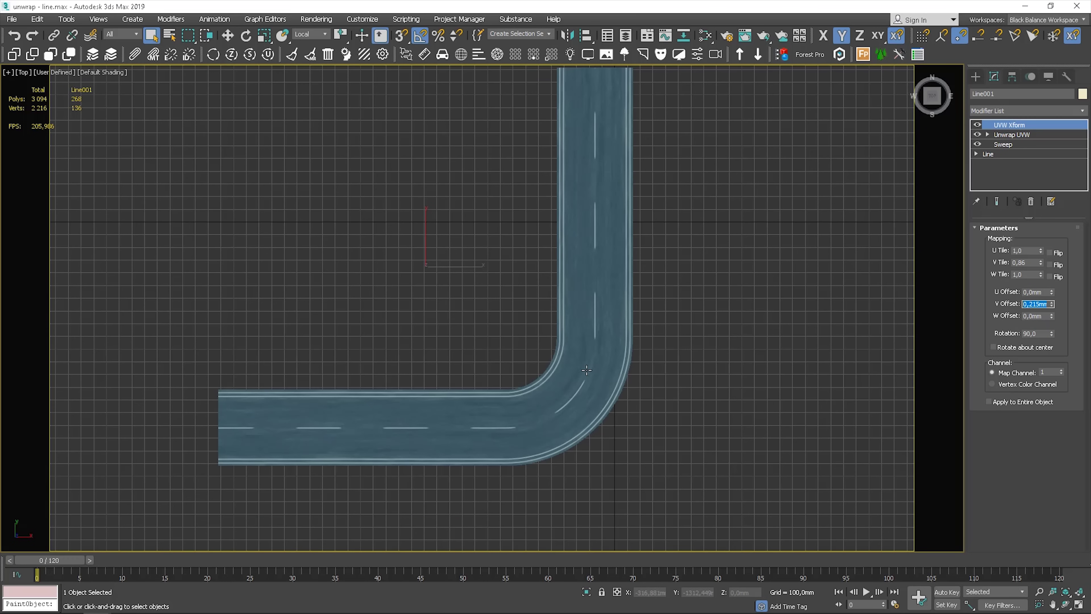
scroll(462, 407, "up", 10)
scroll(427, 372, "down", 2)
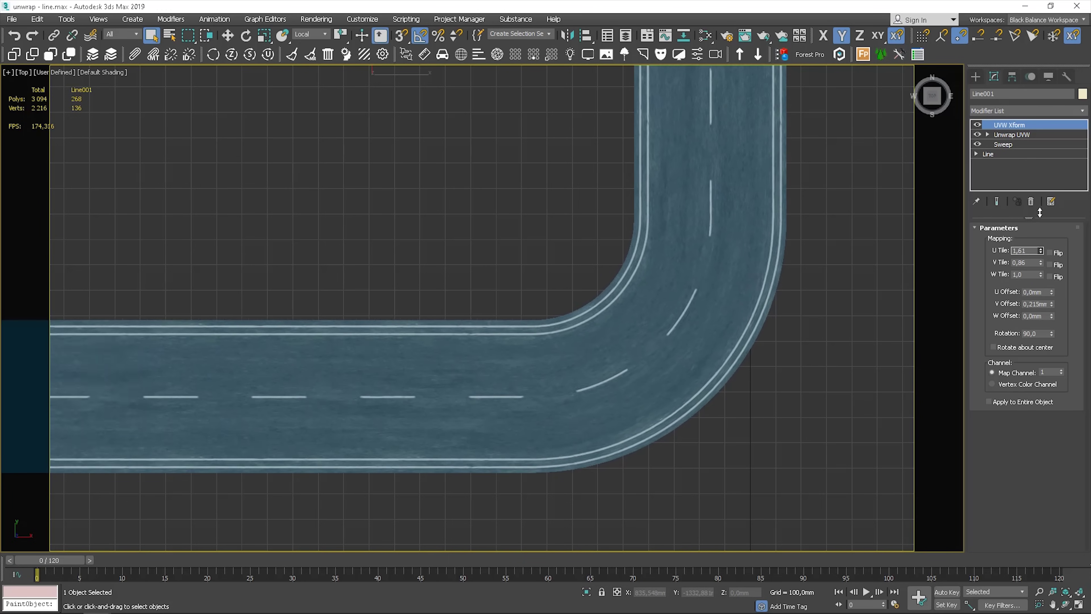
left_click_drag(1040, 251, 1033, 200)
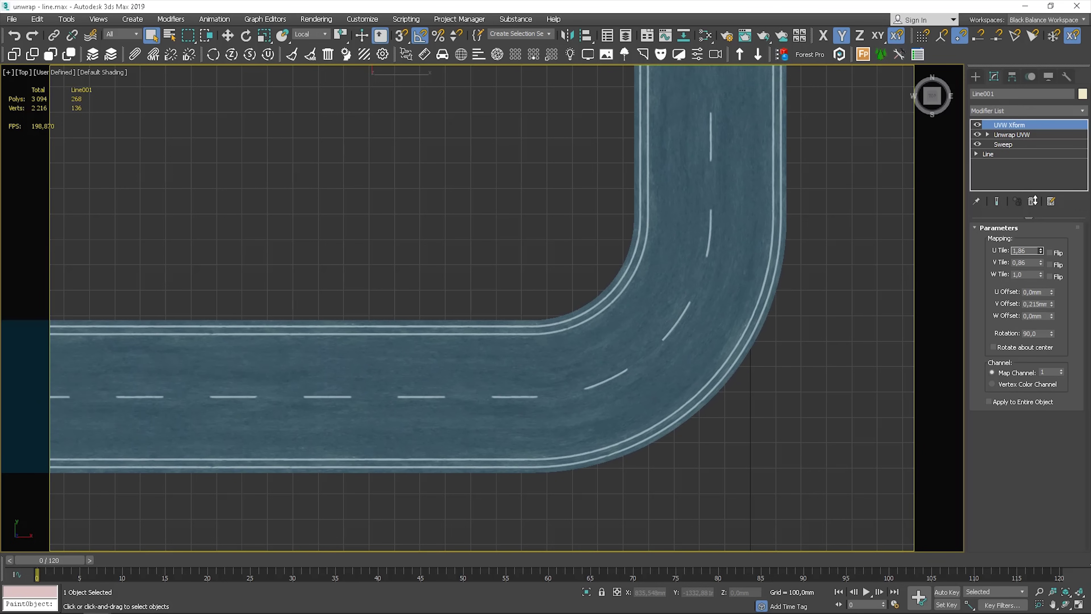
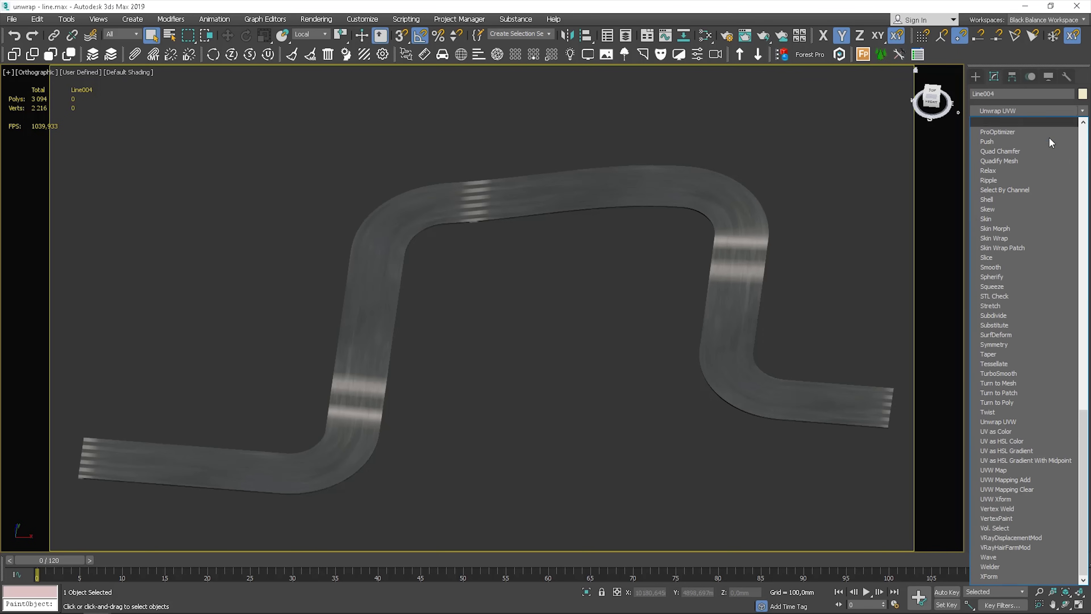
Add a UVW Xform modifier above the longer winding road's Unwrap UVW and set its rotation to 90
left_click(1006, 497)
left_click(1028, 334)
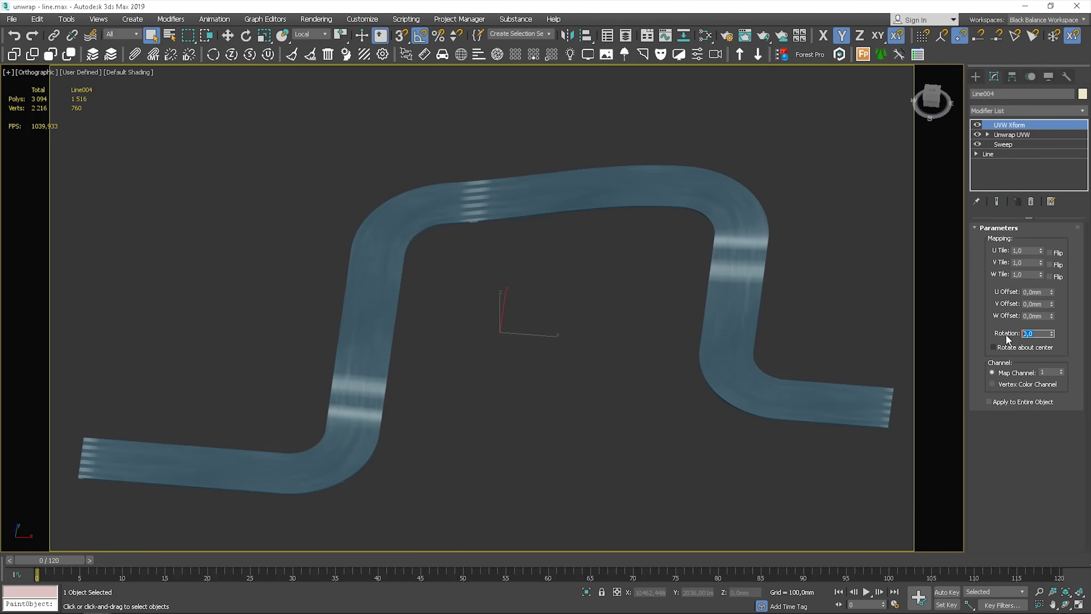
type("90")
key("Return")
middle_click_drag(433, 373, 557, 314)
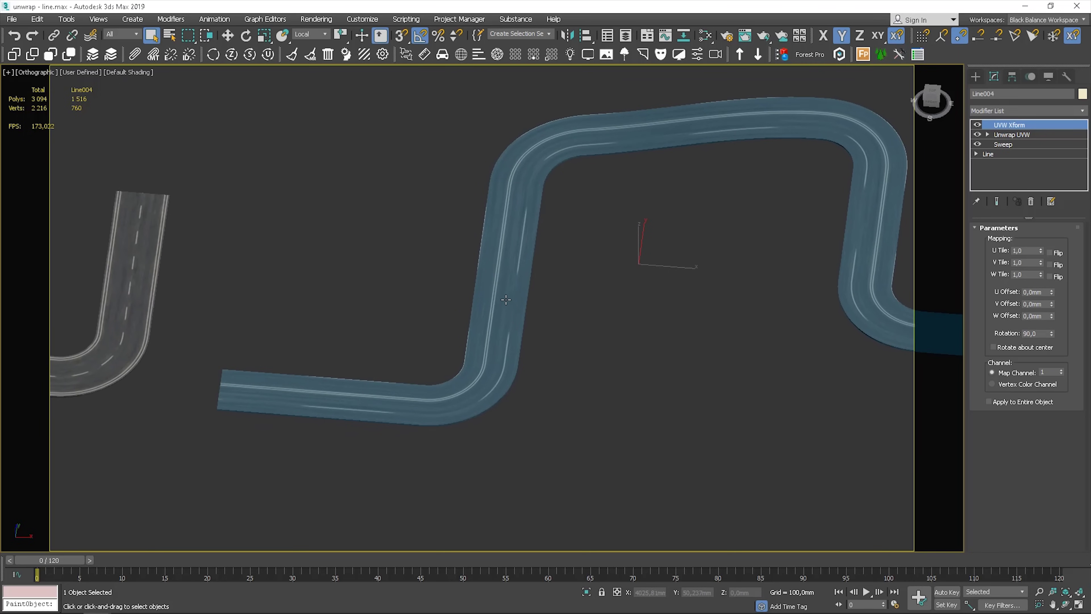
Replace the longer road's UVW Xform with a copy of the short curved road's UVW Xform, then deselect the road
left_click(147, 227)
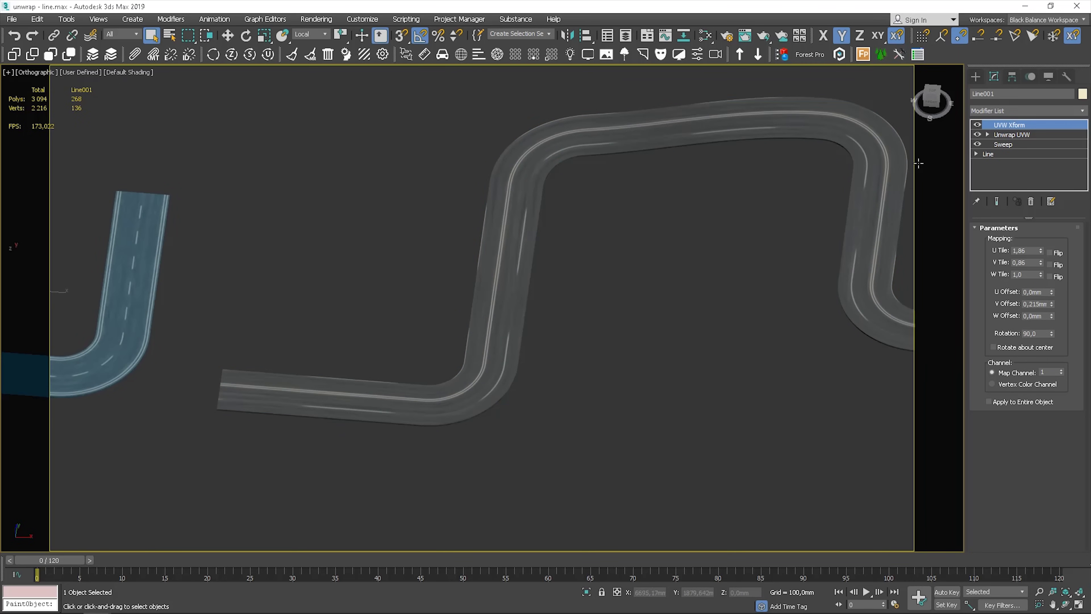
right_click(1035, 134)
left_click(989, 180)
key("ctrl+z")
right_click(1022, 124)
left_click(997, 144)
right_click(1015, 125)
left_click(985, 187)
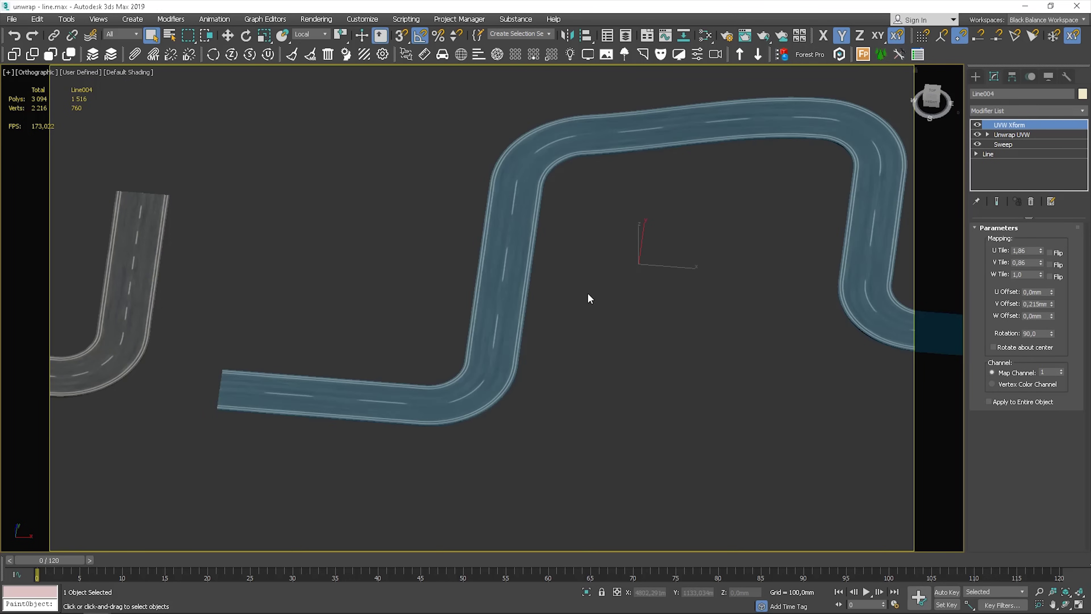
left_click(612, 255)
middle_click_drag(734, 200, 702, 230)
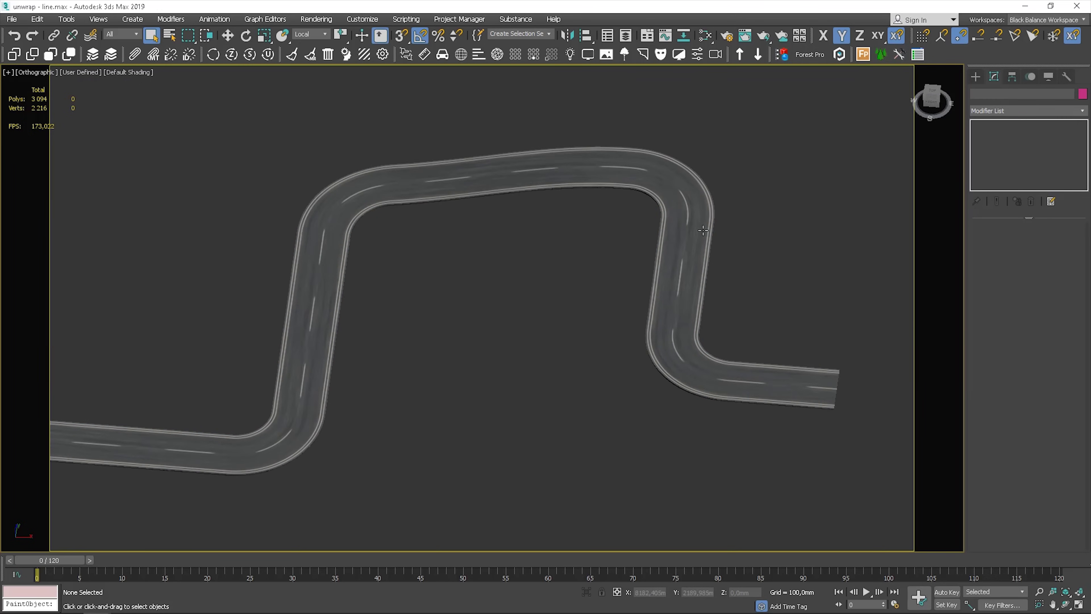
Set the longer road's UVW Xform U Tile to 3,422 so its centre dashes are shorter
left_click(591, 178)
scroll(537, 232, "up", 3)
middle_click_drag(537, 242, 582, 231, "alt")
scroll(558, 181, "down", 3)
scroll(407, 284, "up", 4)
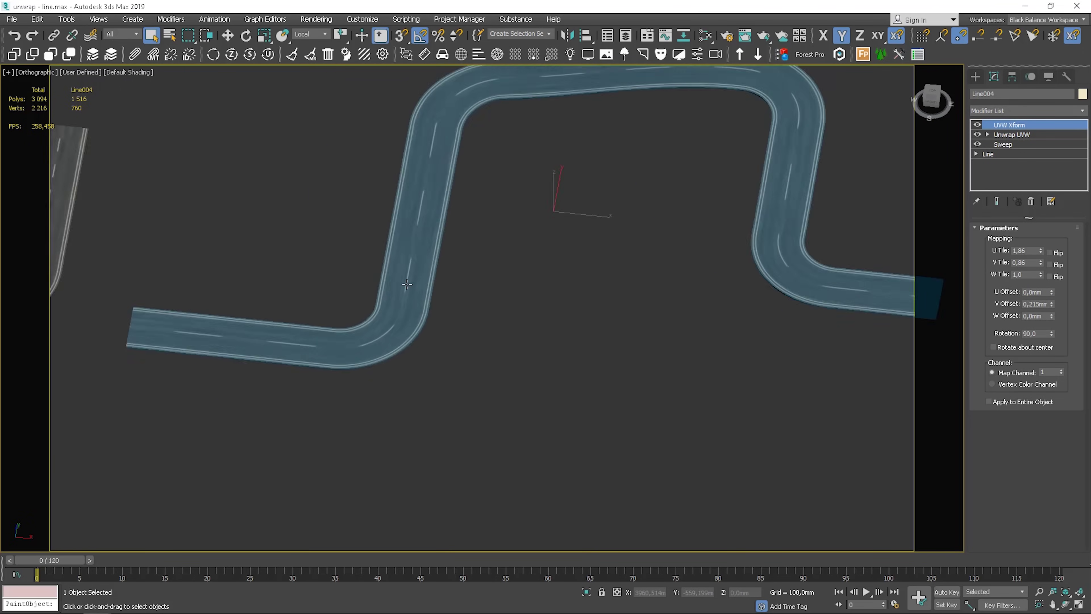
middle_click_drag(407, 285, 444, 292, "alt")
scroll(445, 292, "up", 2)
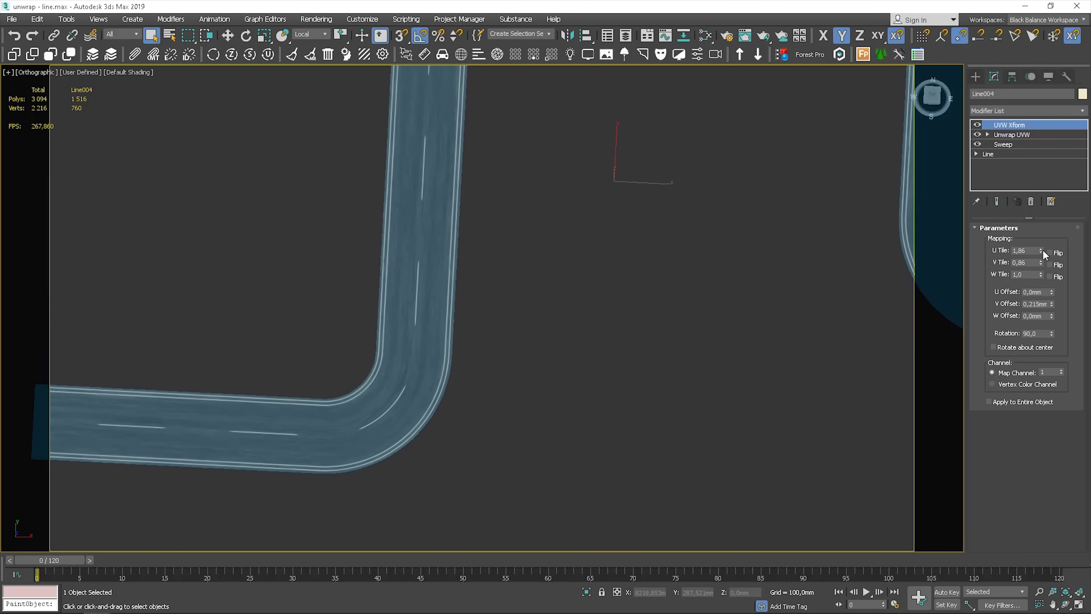
left_click_drag(1040, 251, 1039, 210)
scroll(687, 280, "down", 4)
scroll(608, 259, "up", 2)
scroll(606, 261, "down", 2)
middle_click_drag(606, 261, 667, 172, "alt")
scroll(666, 171, "up", 2)
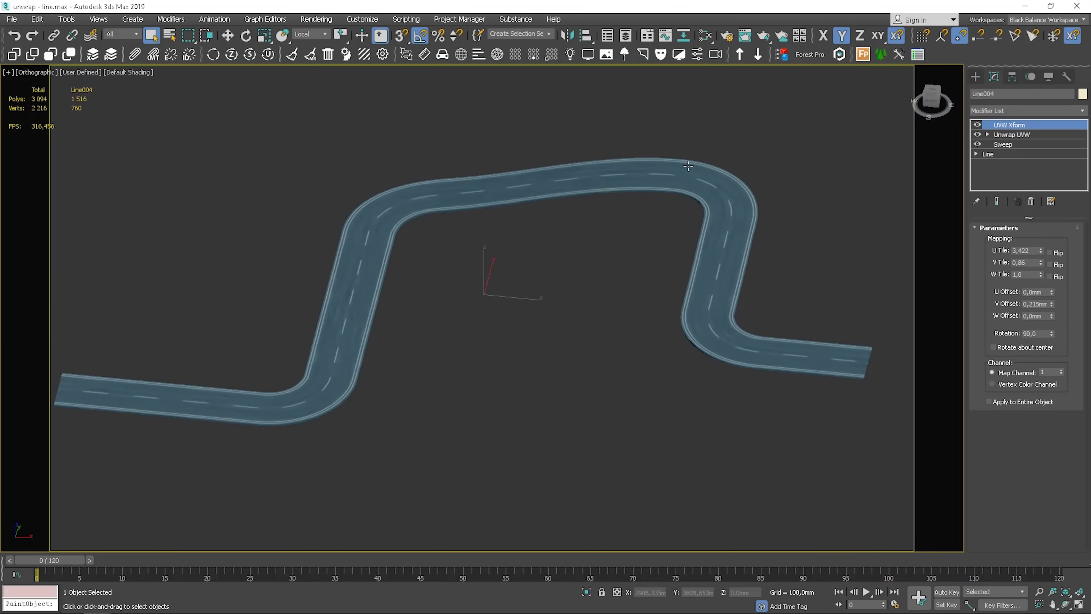
Try the UVW Xform with only polygons at the far bend selected in the longer road's Unwrap UVW
left_click(987, 135)
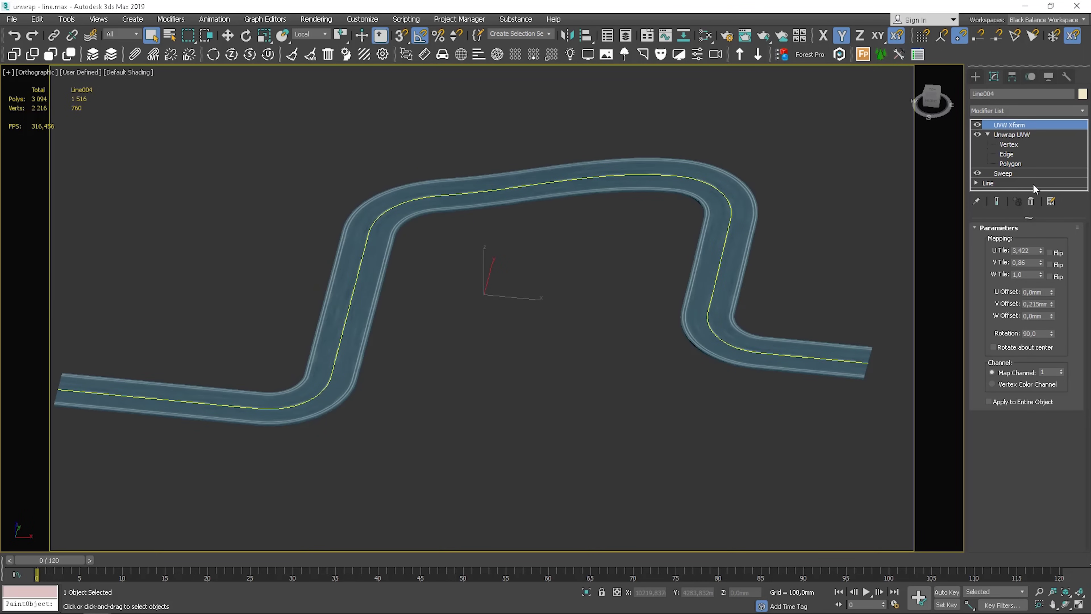
left_click(1014, 162)
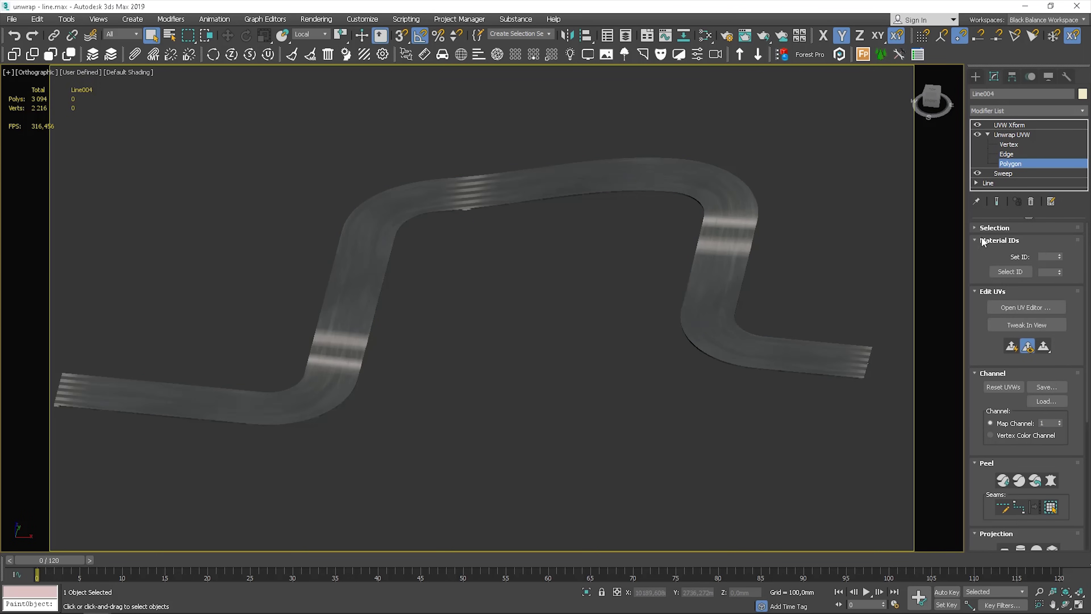
left_click(978, 228)
left_click(701, 169)
key("ctrl+a")
left_click(987, 134)
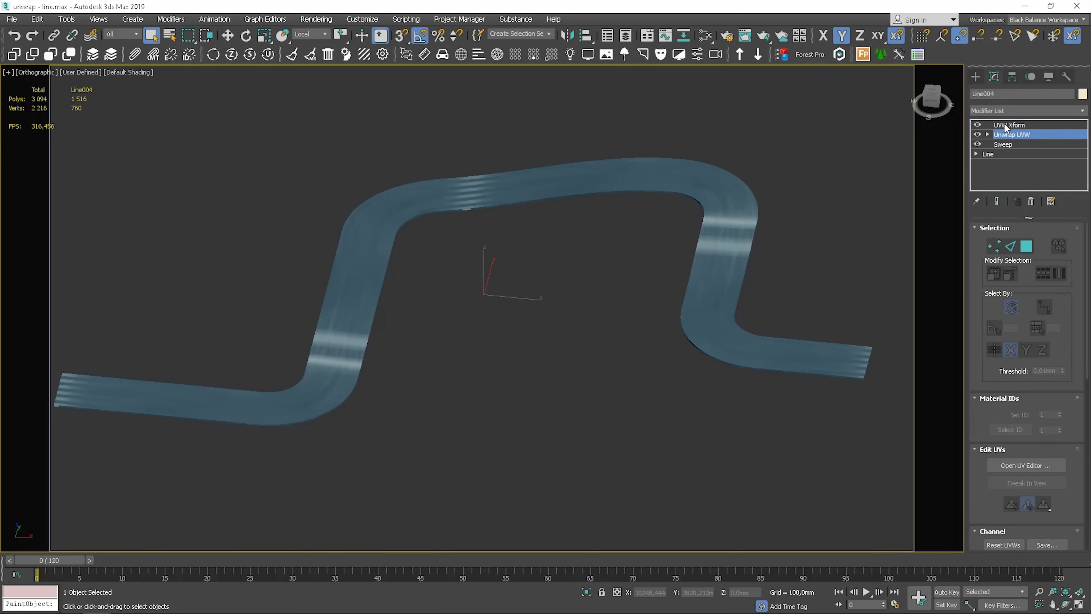
left_click(1001, 125)
left_click(781, 156)
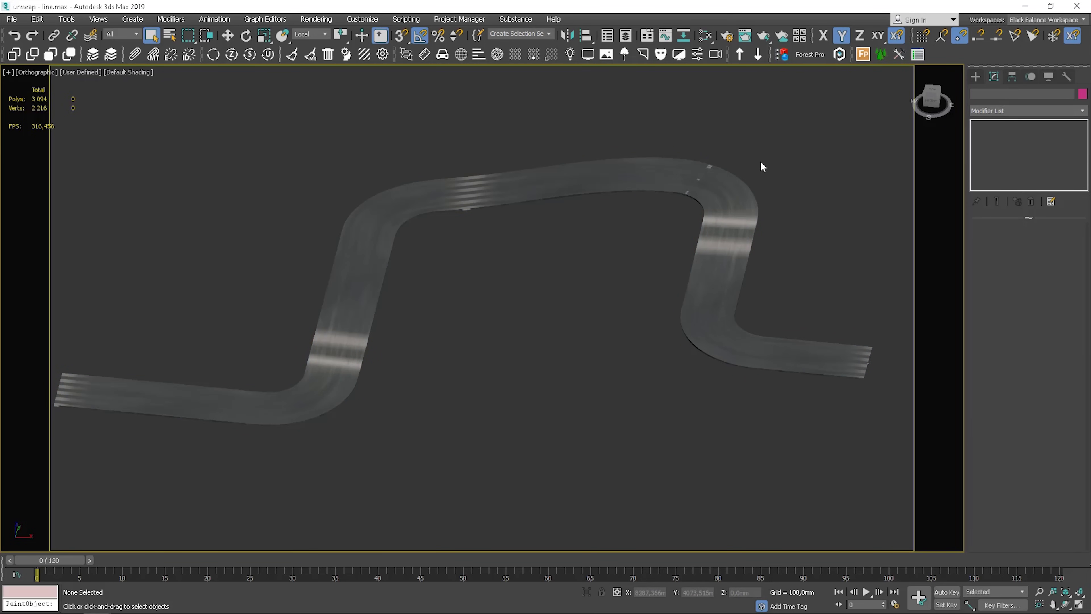
Clear the polygon selection in the longer road's Unwrap UVW, return to its UVW Xform and deselect the road
left_click(719, 201)
left_click(994, 135)
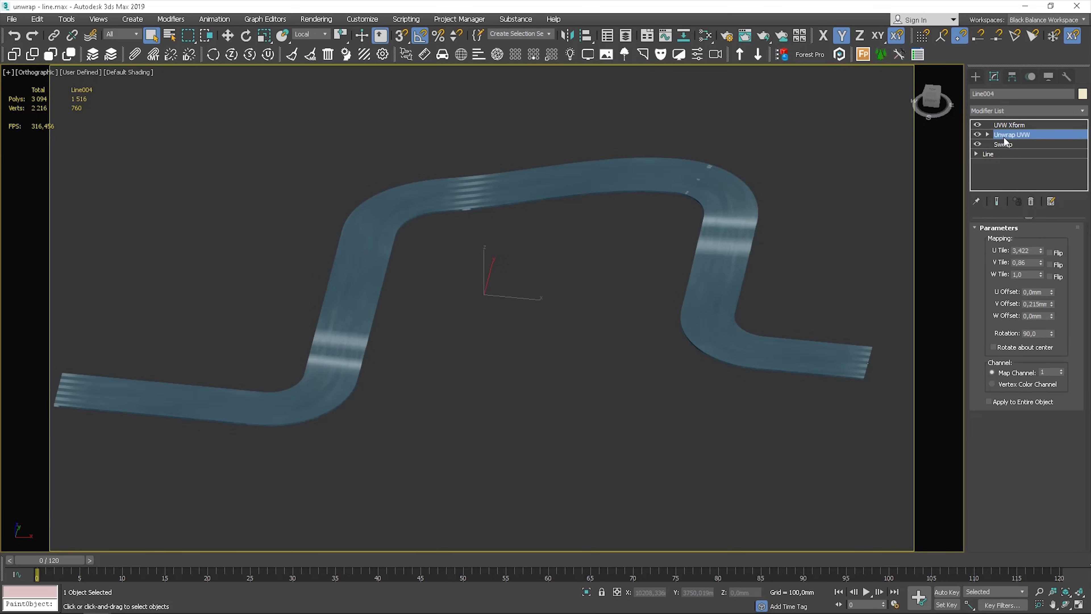
left_click(1025, 248)
left_click(787, 159)
left_click(1027, 246)
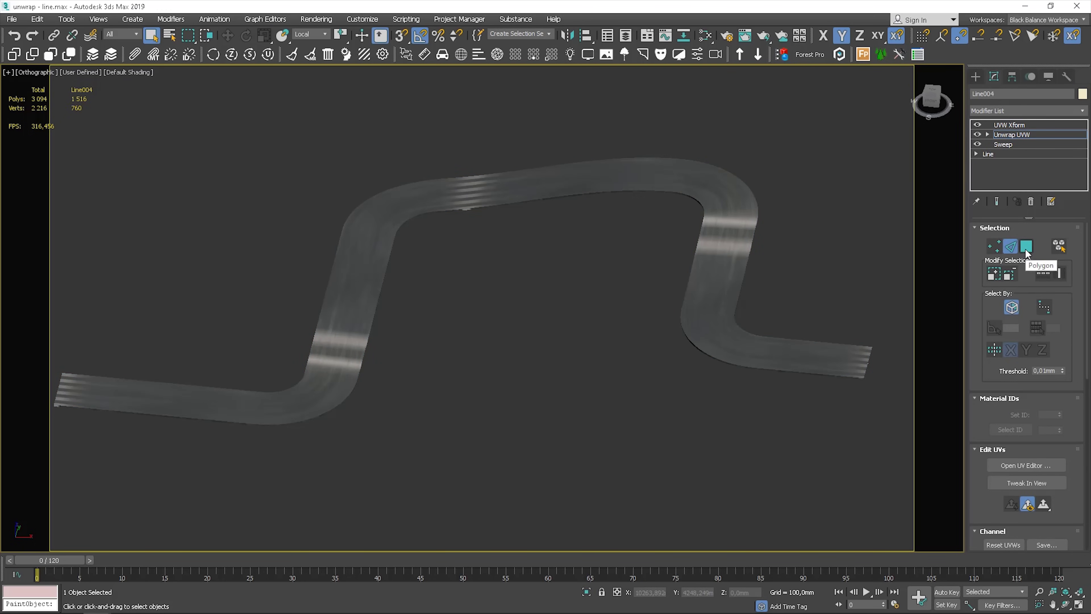
left_click(1005, 125)
left_click(764, 141)
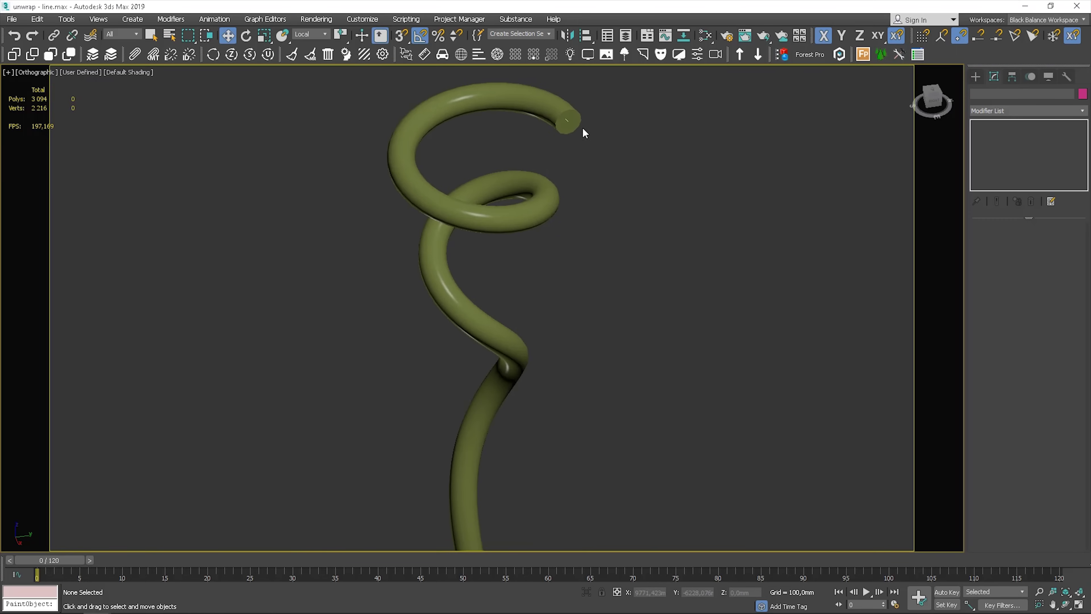
Check the helix spline inside the coiled tube in wireframe, then return to the shaded display
key("F3")
left_click(563, 118)
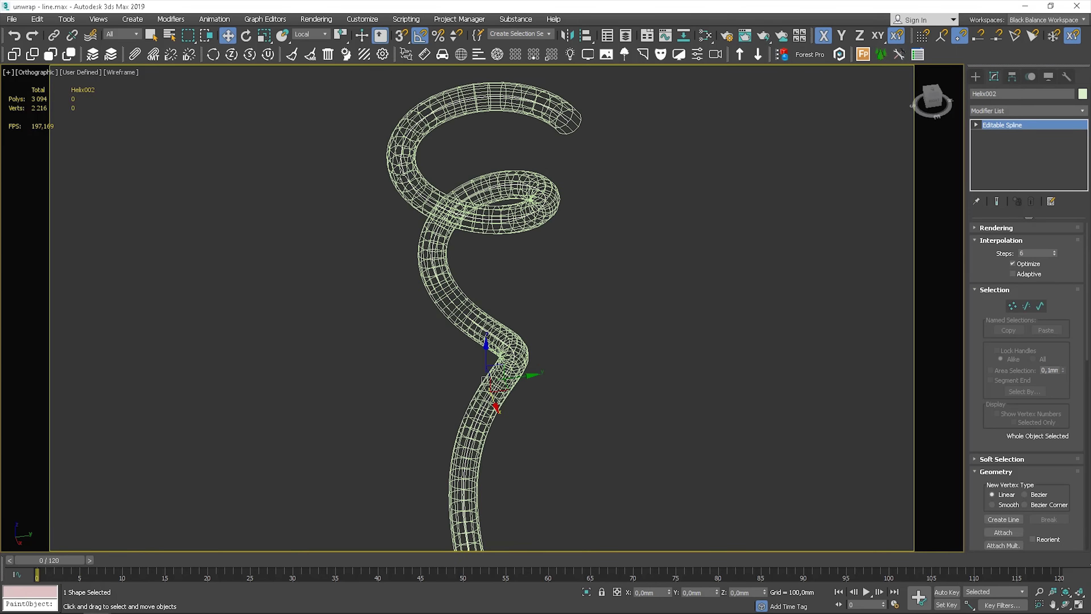
left_click(643, 286)
key("F3")
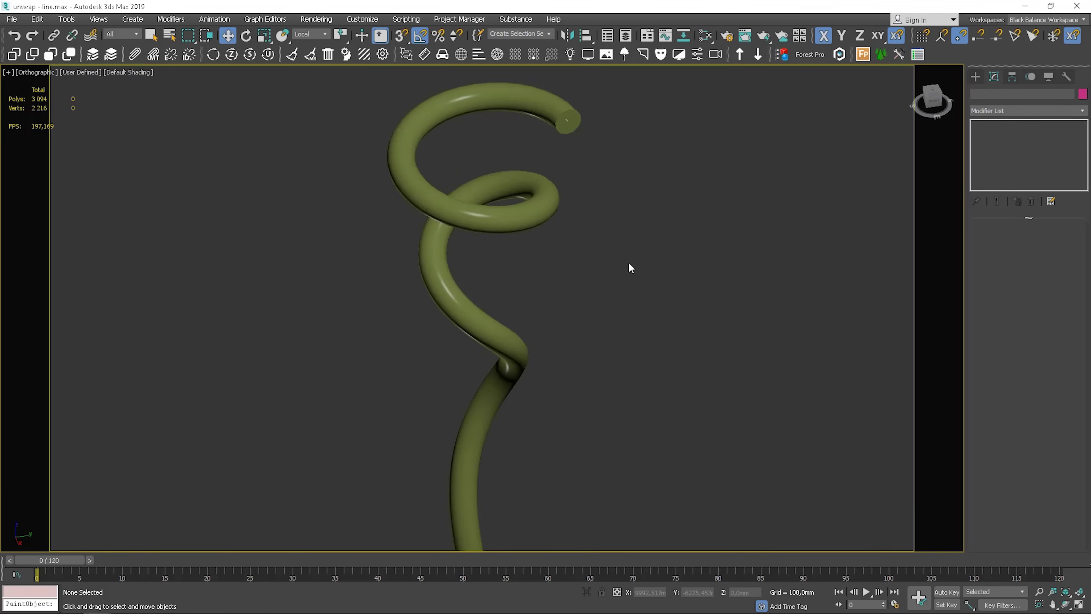
Add an Unwrap UVW modifier to the coiled tube's Editable Poly and enter its Polygon level
left_click(525, 224)
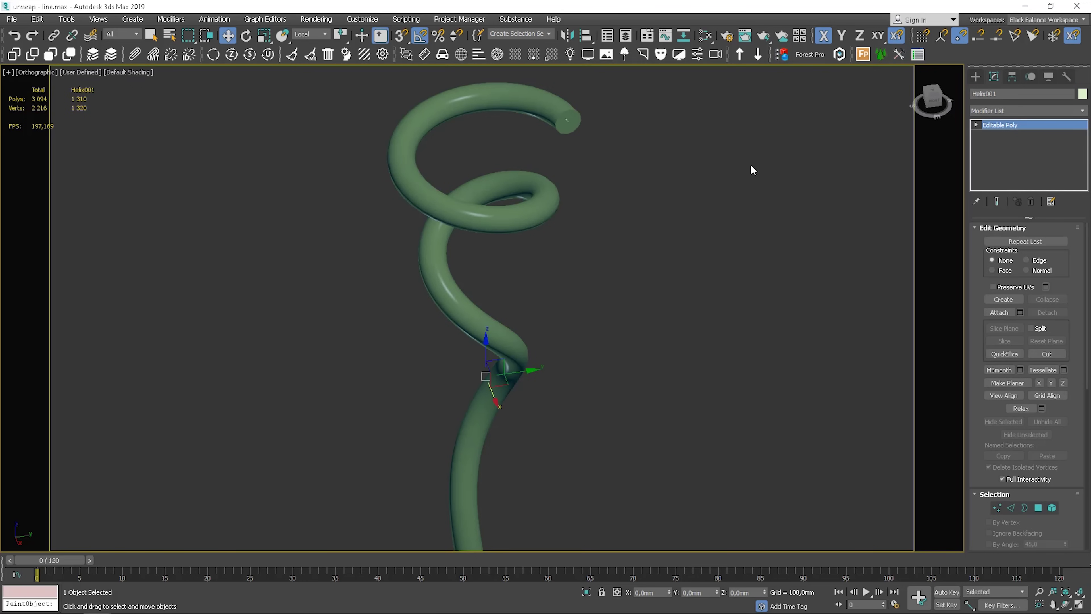
left_click(1037, 111)
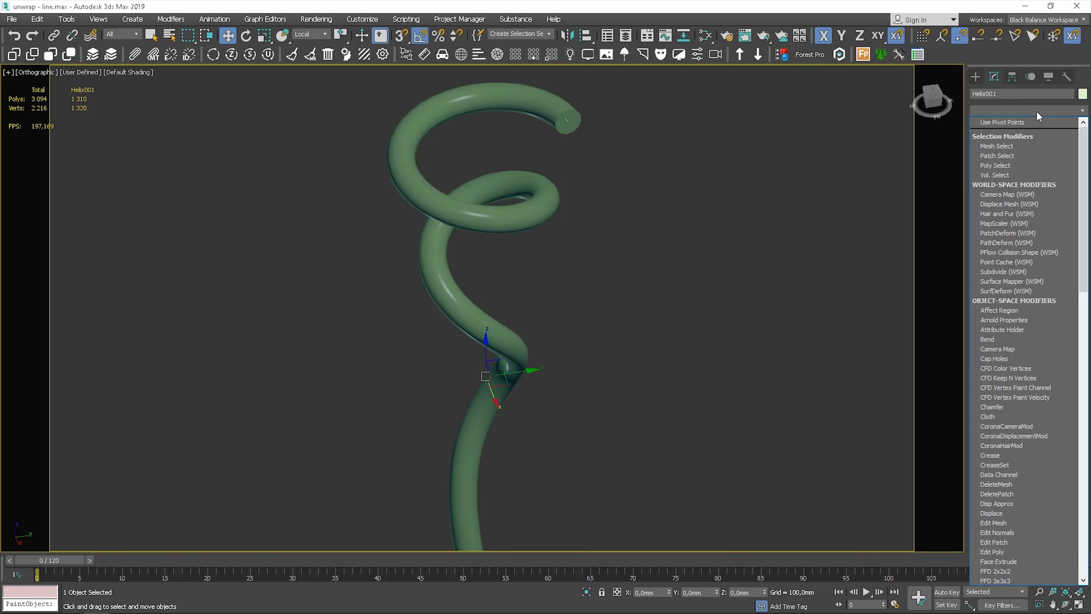
key("u")
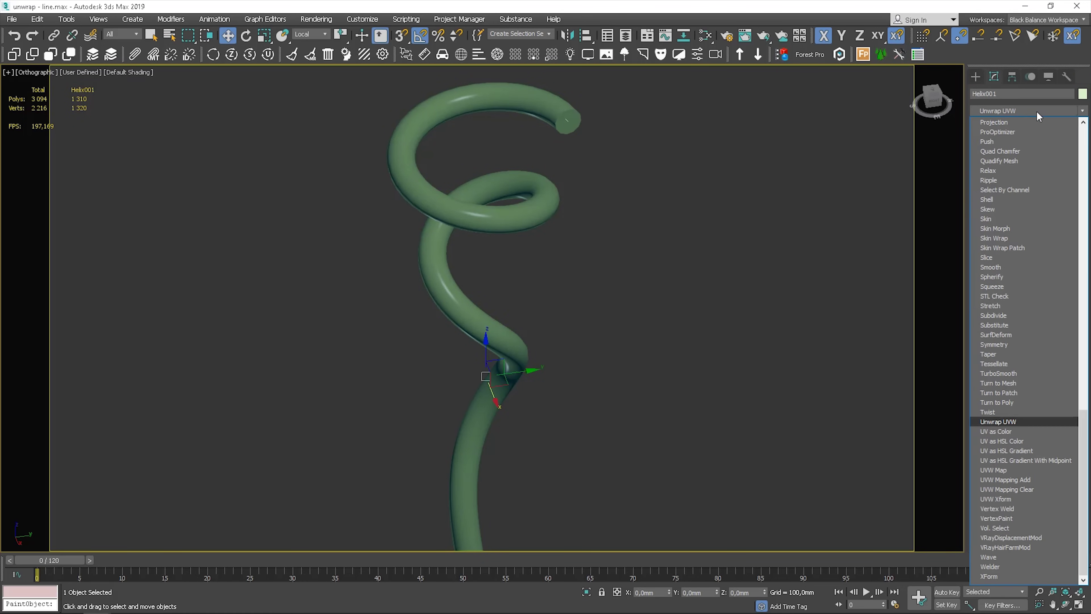
left_click(1004, 422)
left_click(1029, 248)
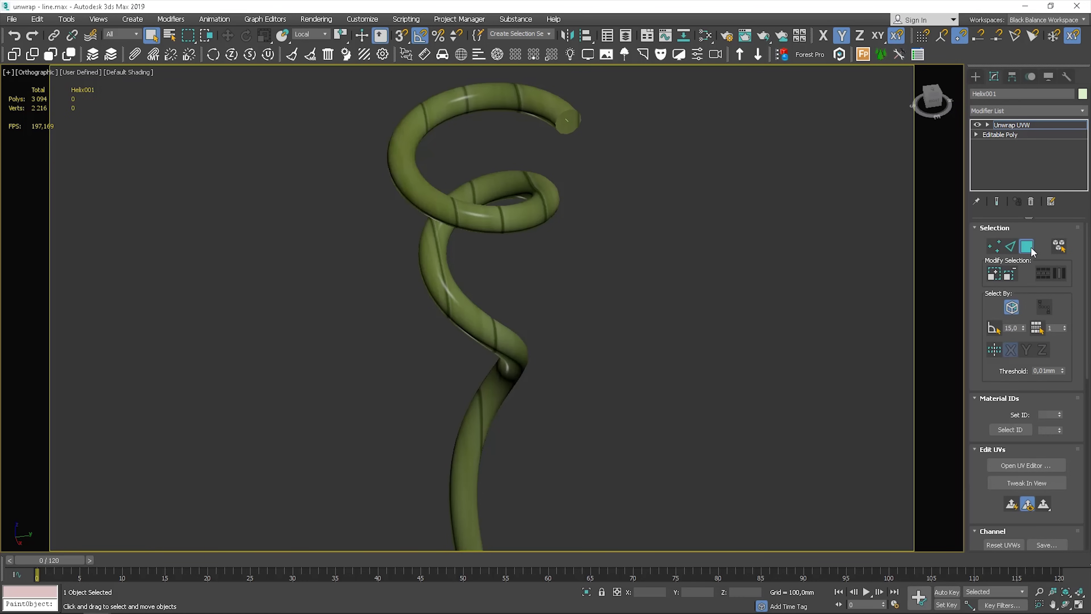
Apply Circular spline mapping to the coiled tube using the Helix002 spline inside it, and commit the mapping
scroll(1044, 331, "down", 5)
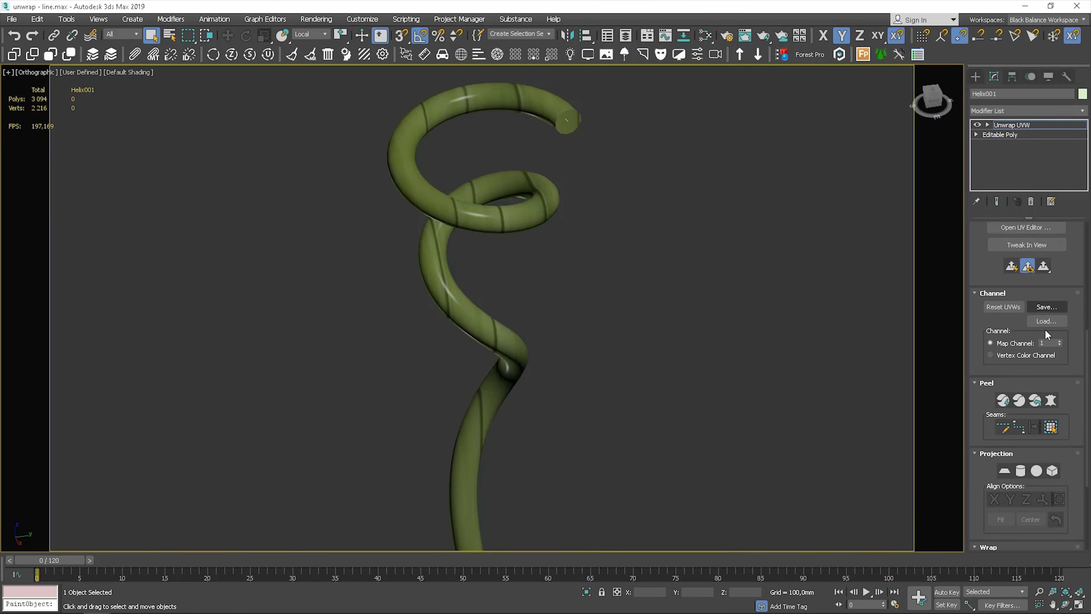
scroll(1046, 335, "down", 3)
left_click(1013, 426)
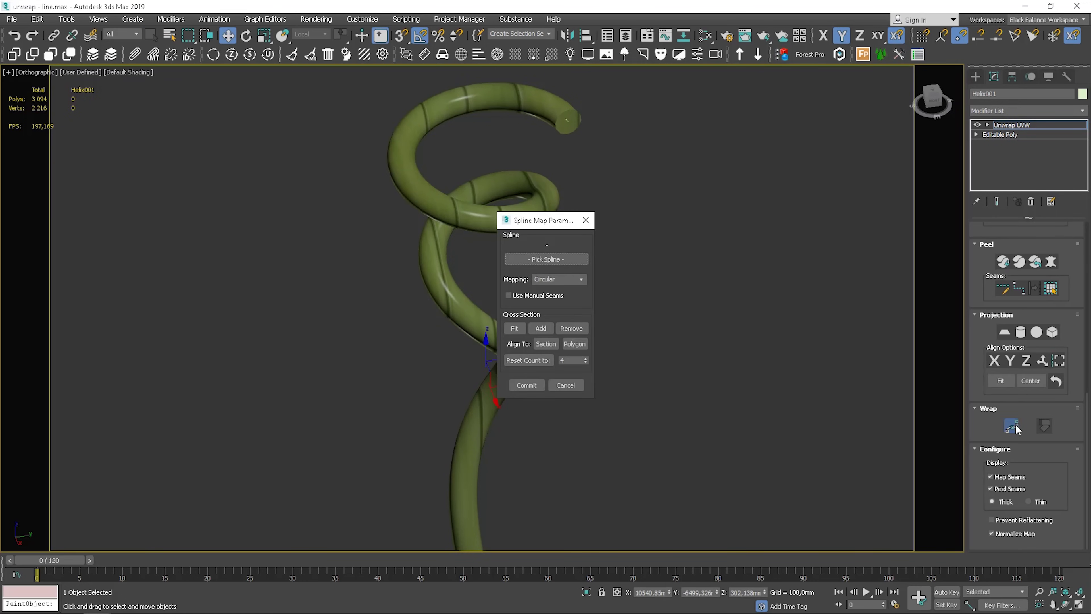
left_click_drag(540, 221, 664, 195)
left_click(676, 235)
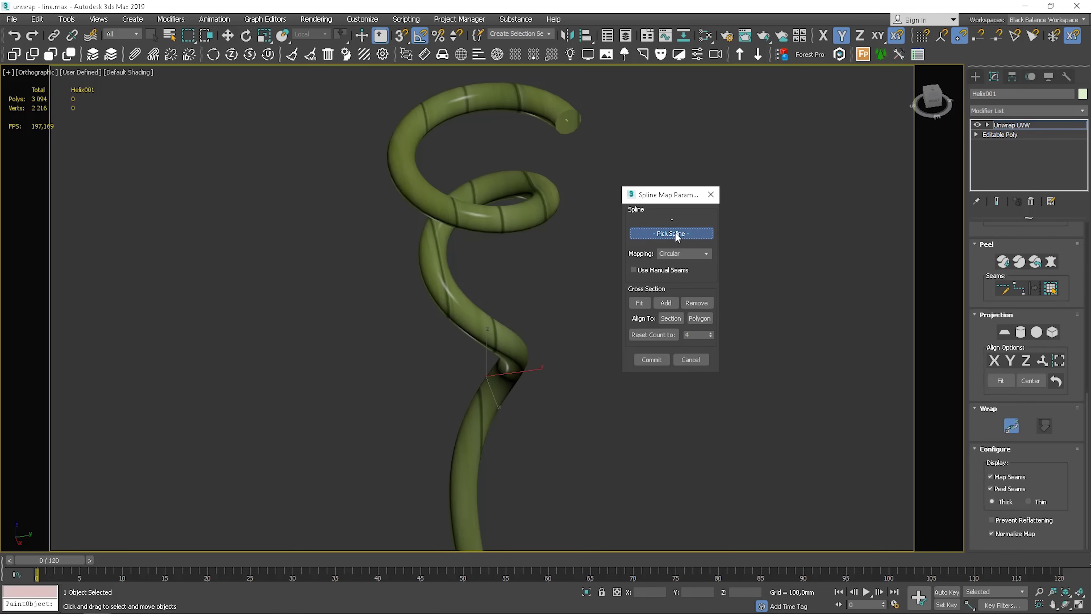
key("F3")
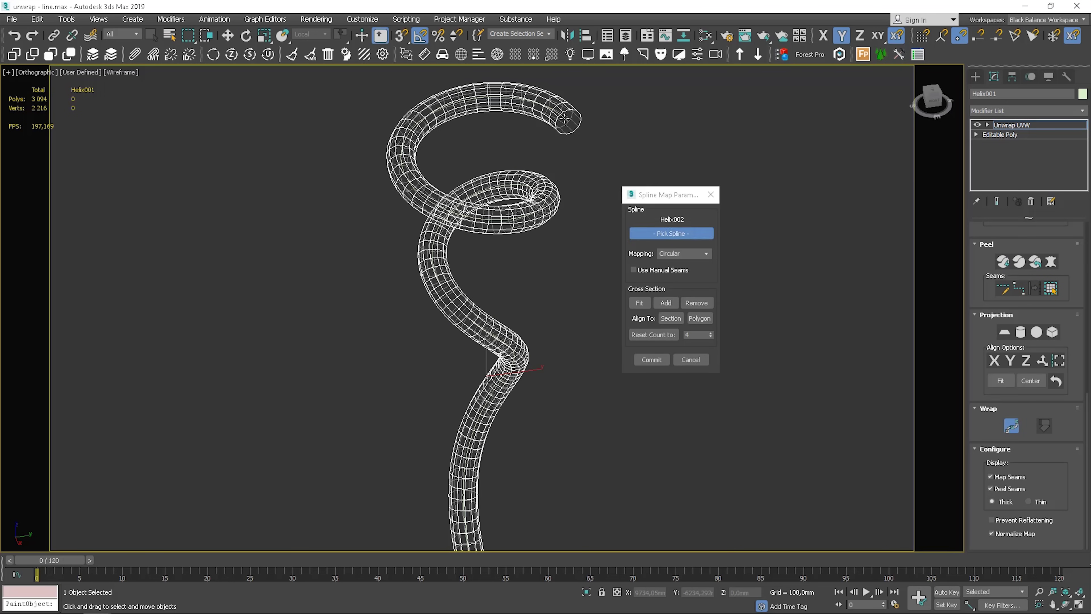
left_click(564, 118)
key("F3")
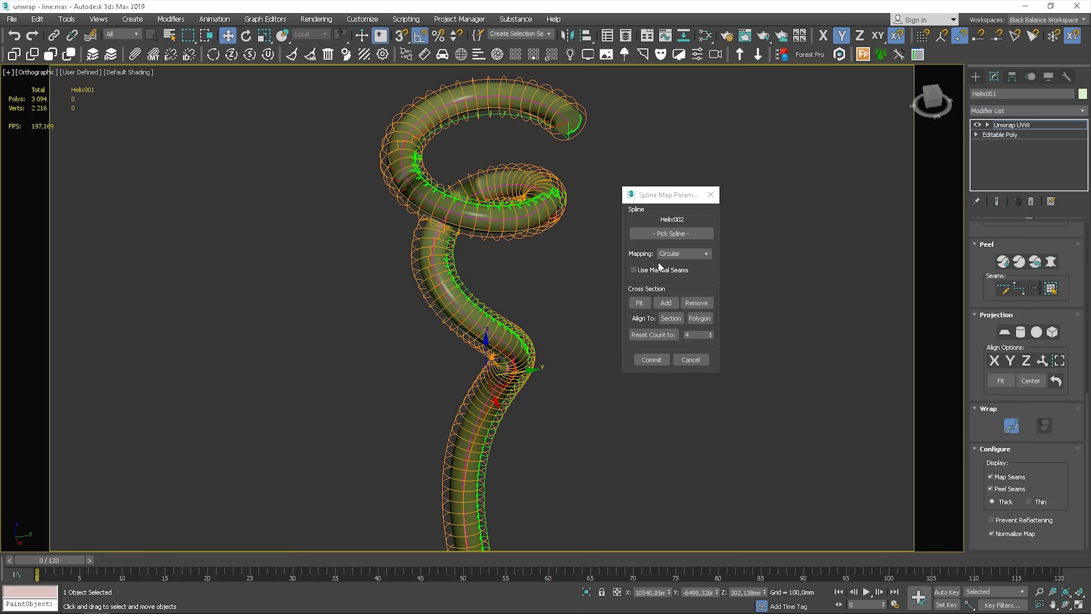
left_click(651, 359)
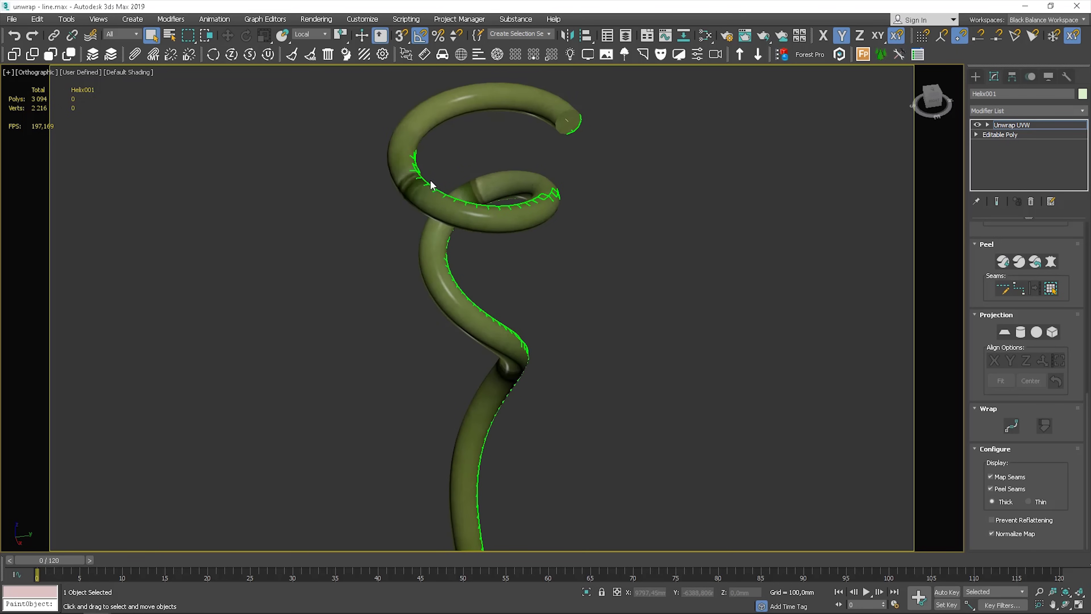
Turn off the Map Seams display for the coiled tube, with the seam thickness set to Thick
left_click(1004, 477)
left_click(1005, 478)
left_click(1035, 501)
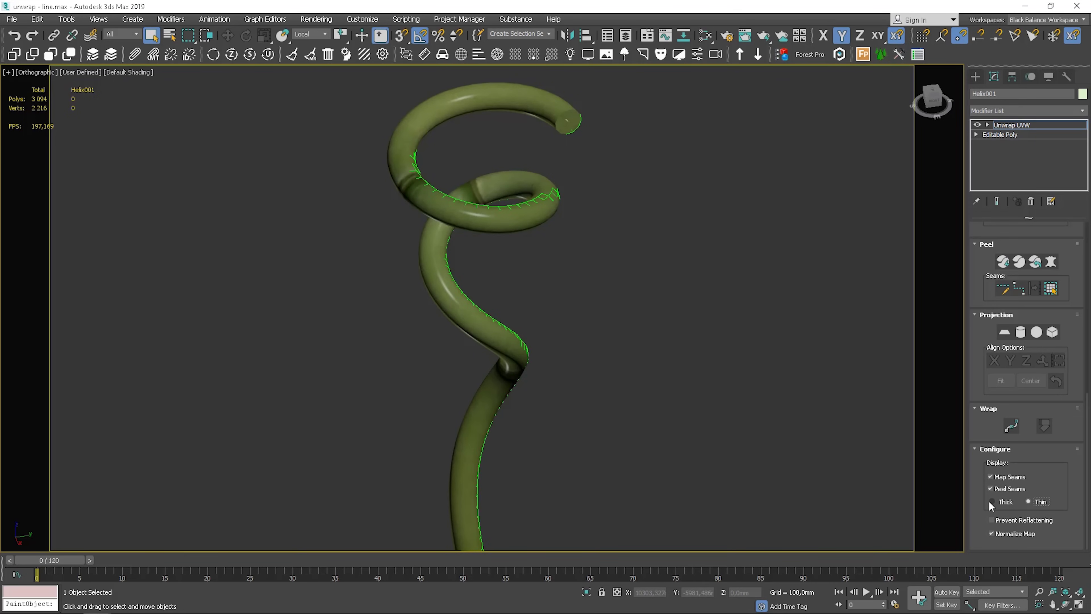
left_click(1006, 478)
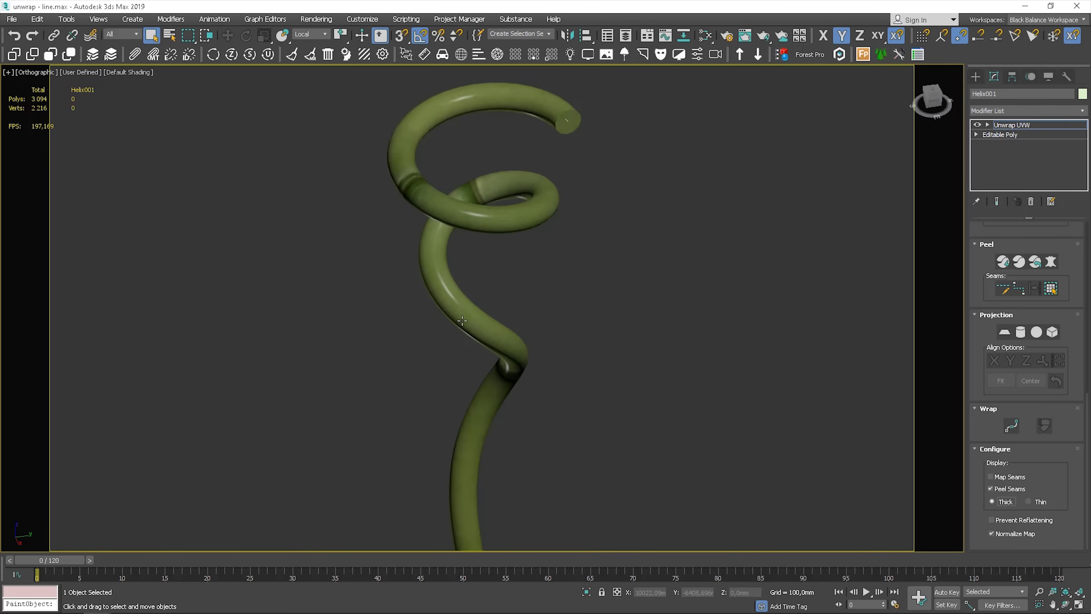
Select one polygon on the front of the tube's upper coil
middle_click_drag(491, 338, 516, 269, "alt")
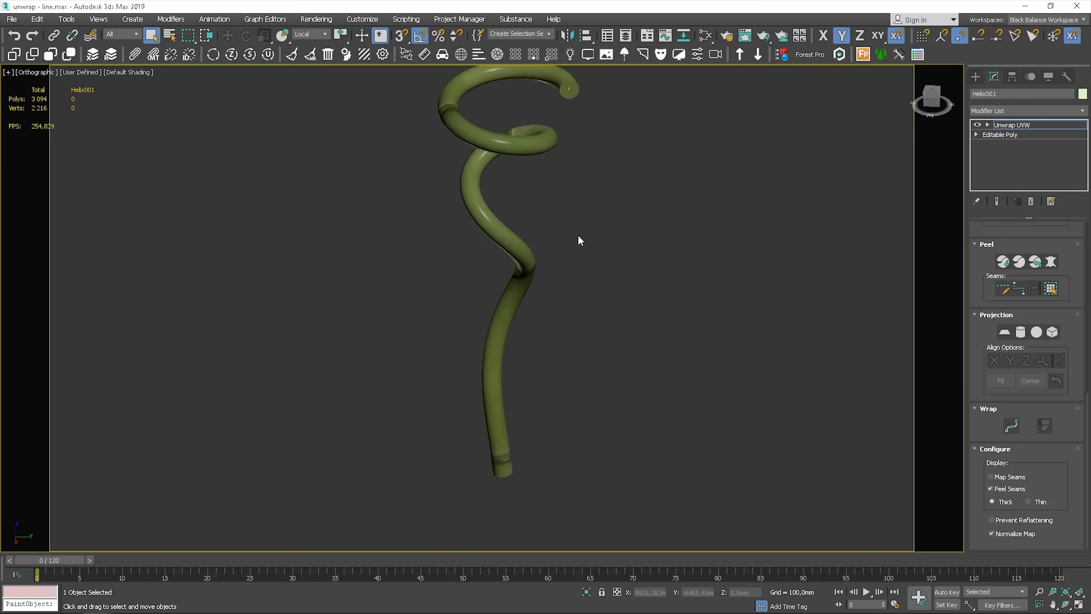
middle_click_drag(577, 239, 566, 301, "alt")
left_click(511, 222)
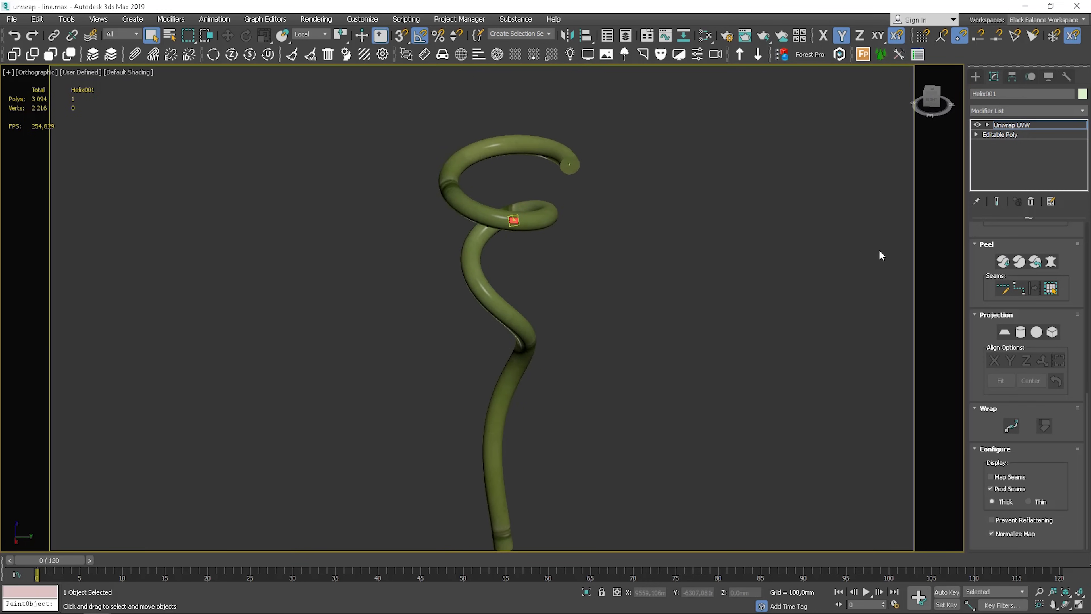
Deselect the tube's polygon, leave the Polygon level, and add a UVW Xform modifier above Unwrap UVW
left_click(651, 241)
scroll(1067, 258, "up", 7)
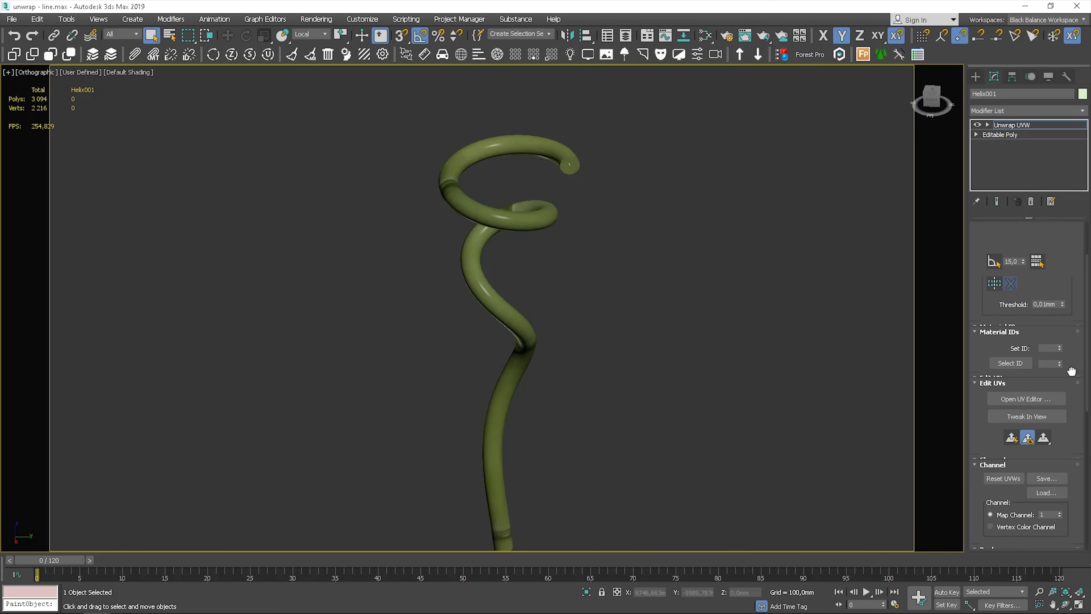
scroll(1071, 370, "up", 3)
left_click(1044, 125)
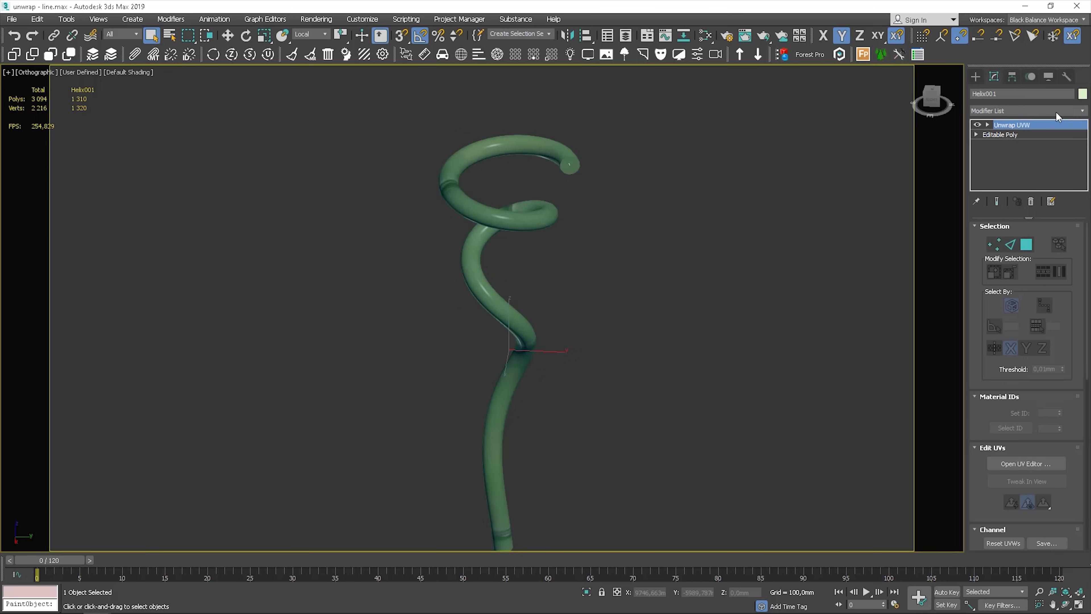
left_click(1080, 111)
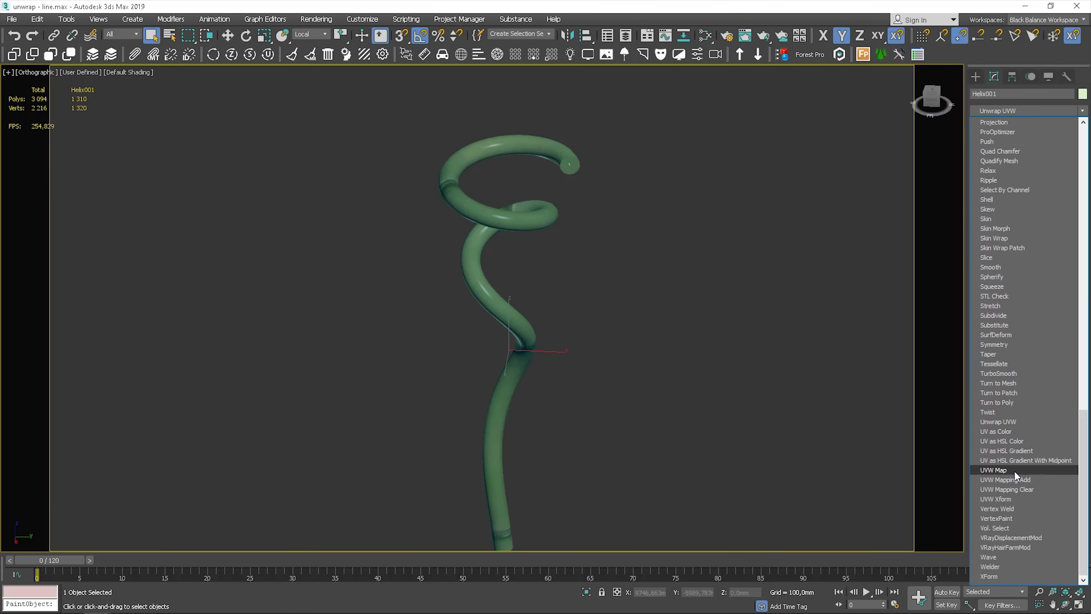
left_click(1006, 499)
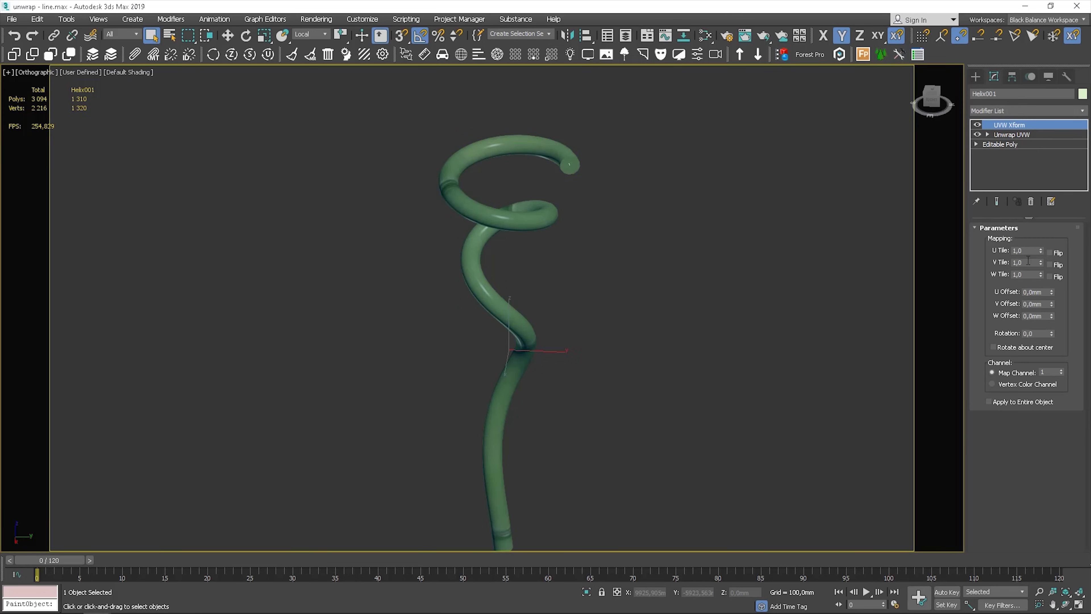
Set the UVW Xform's U Tile and V Tile to 2,0 and its V Offset to 0,02 mm
left_click_drag(1041, 263, 1040, 246)
double_click(1034, 262)
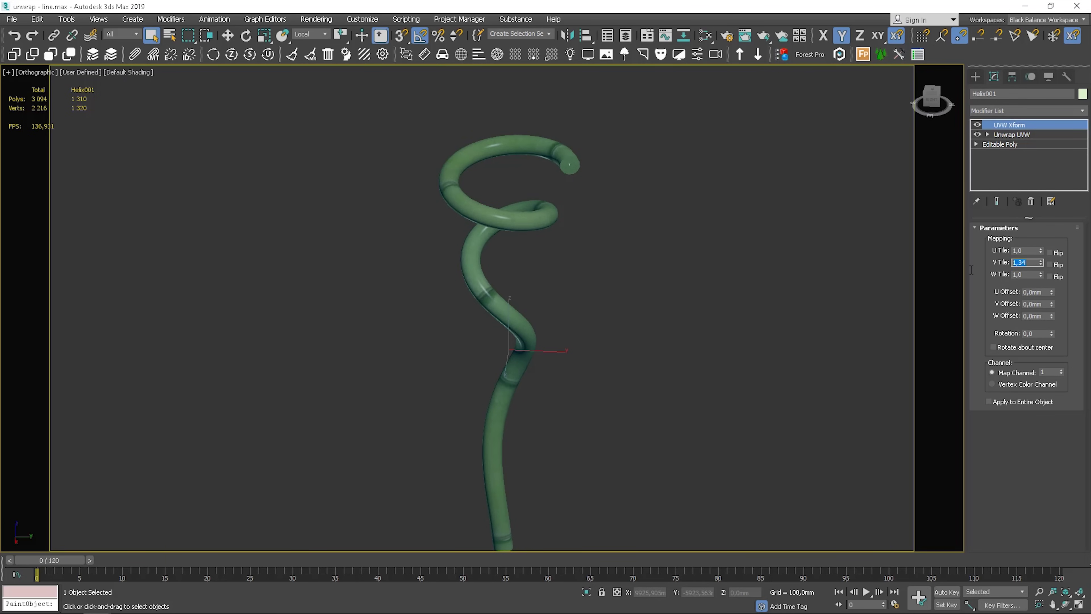
key("Return")
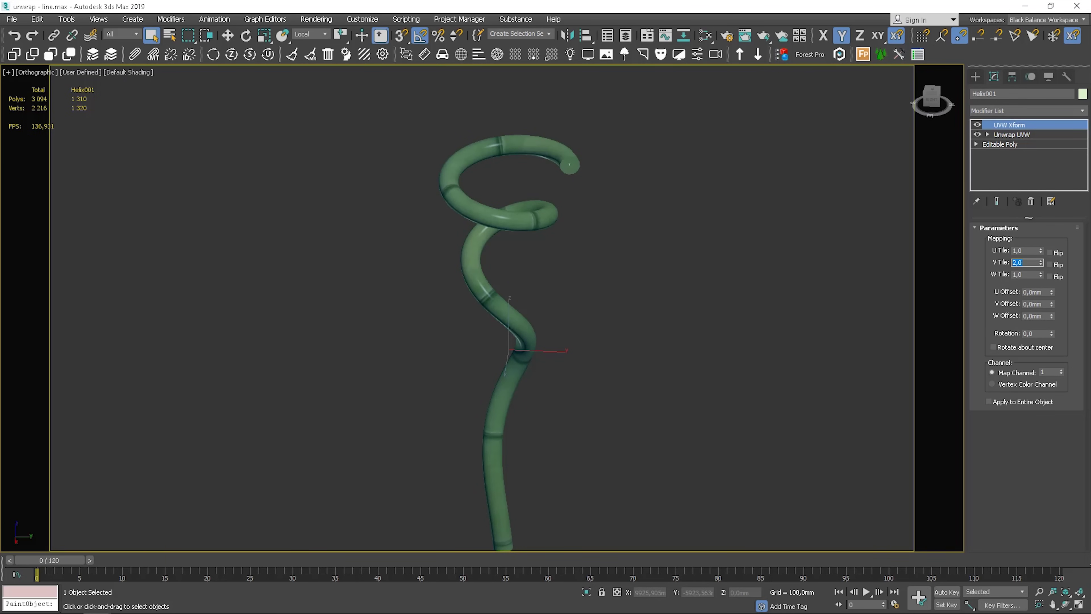
double_click(1027, 251)
type("2")
key("Return")
middle_click_drag(536, 268, 570, 127, "alt")
middle_click_drag(548, 171, 681, 181, "alt")
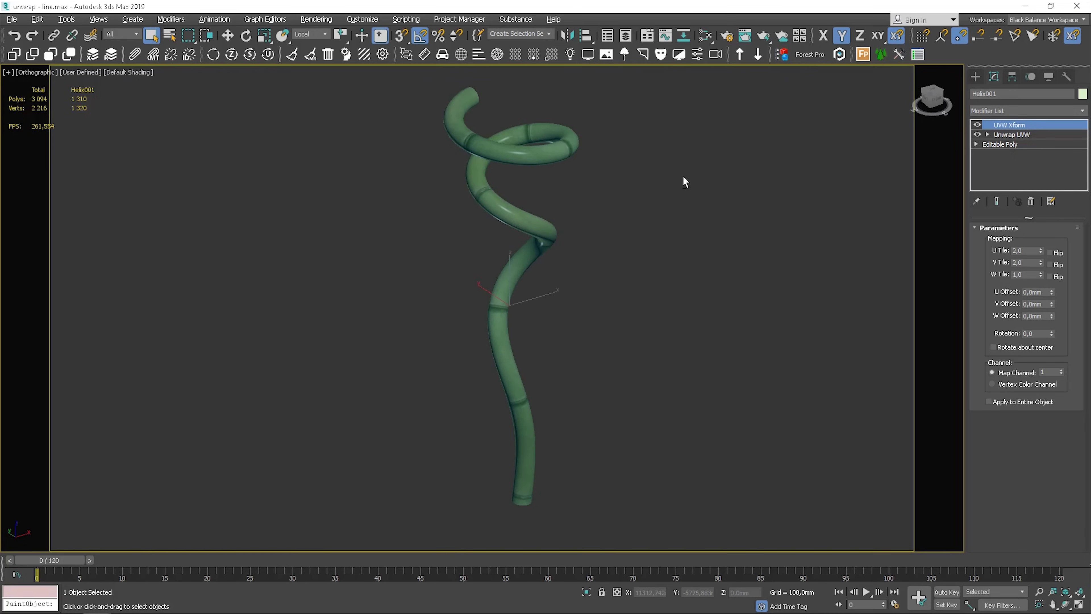
left_click_drag(1051, 304, 1051, 303)
middle_click_drag(541, 197, 559, 163, "alt")
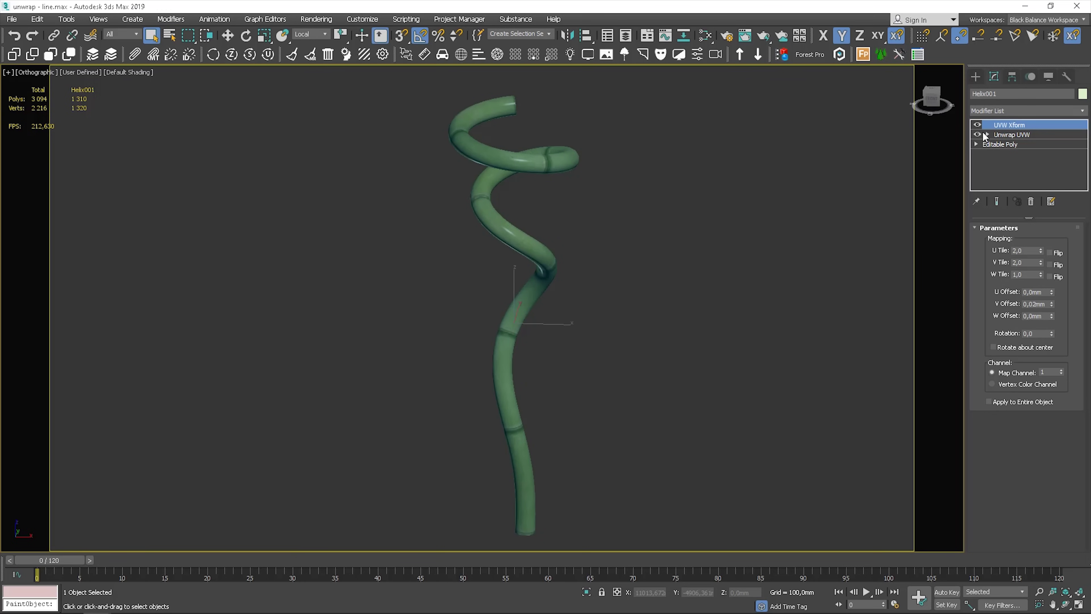
Disable the UVW Xform modifier on the coiled tube and enter the Edge level of its Unwrap UVW modifier
left_click(978, 124)
left_click(987, 134)
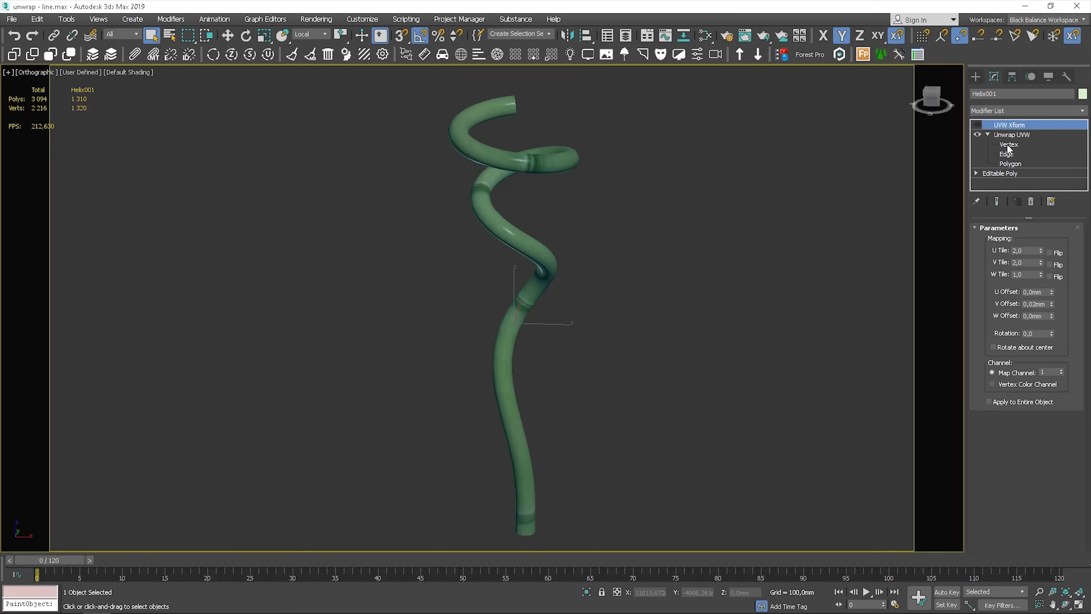
left_click(1012, 135)
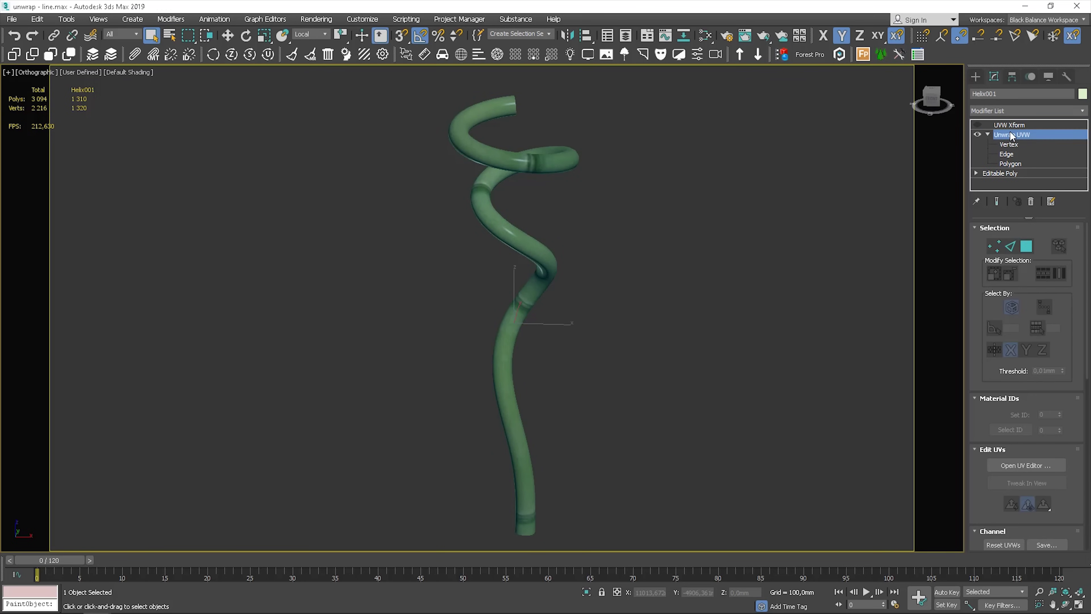
left_click(1011, 246)
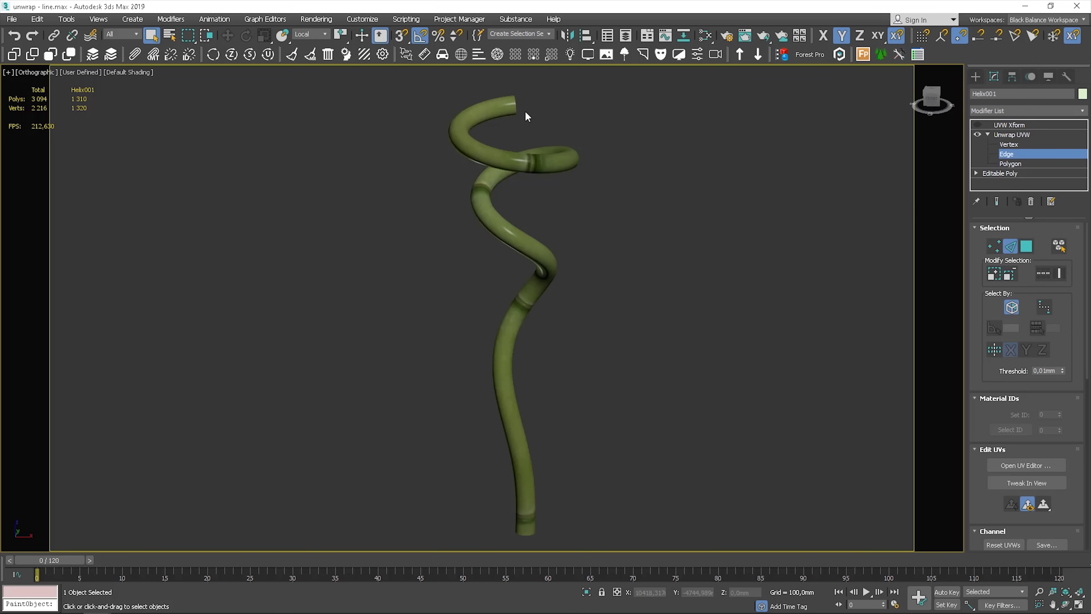
Select a lengthwise edge loop along the inner side of the coil in wireframe, and convert it to a peel seam in shaded view
key("F3")
scroll(524, 116, "up", 8)
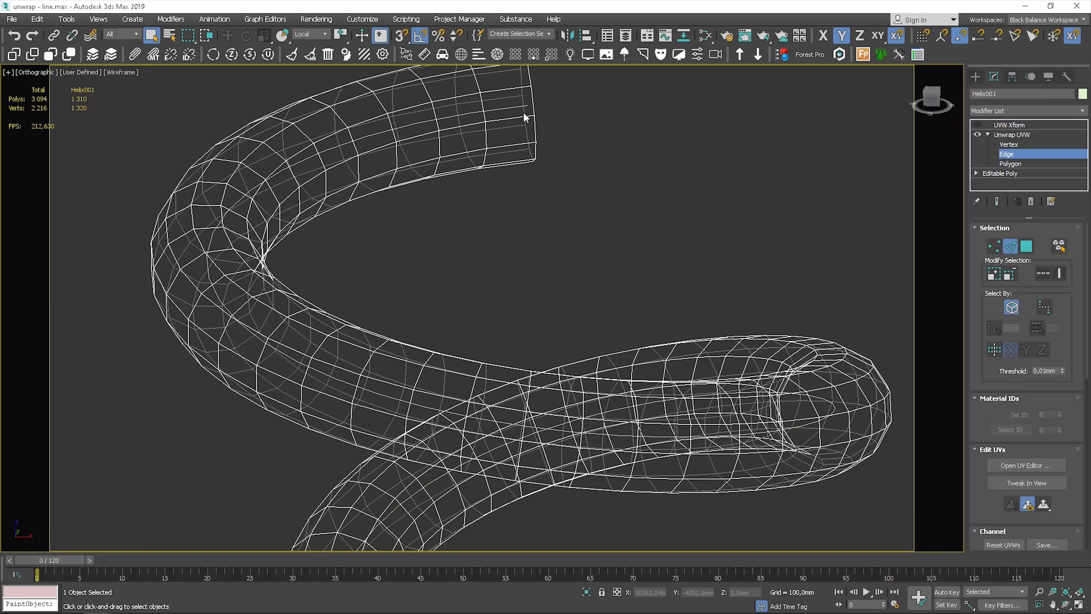
left_click(1059, 273)
scroll(664, 238, "down", 2)
middle_click_drag(662, 239, 655, 215)
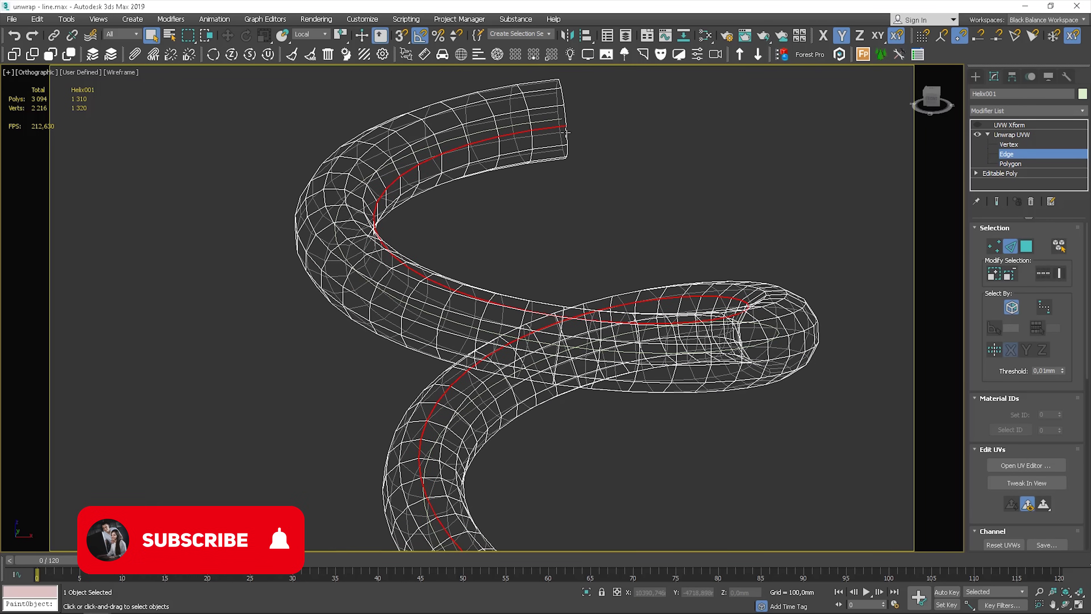
key("F3")
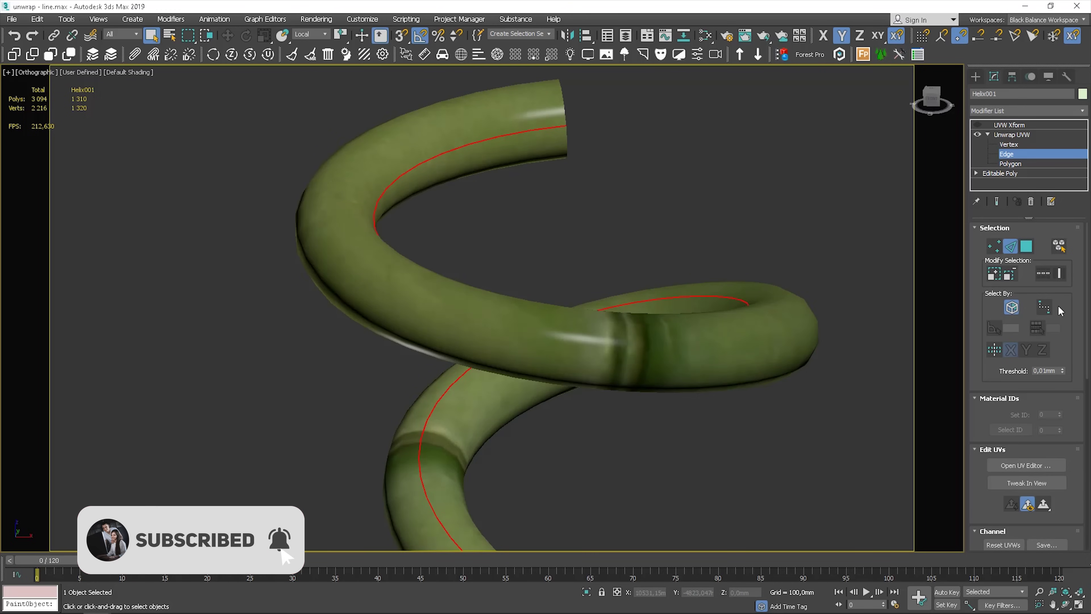
scroll(1074, 423, "down", 5)
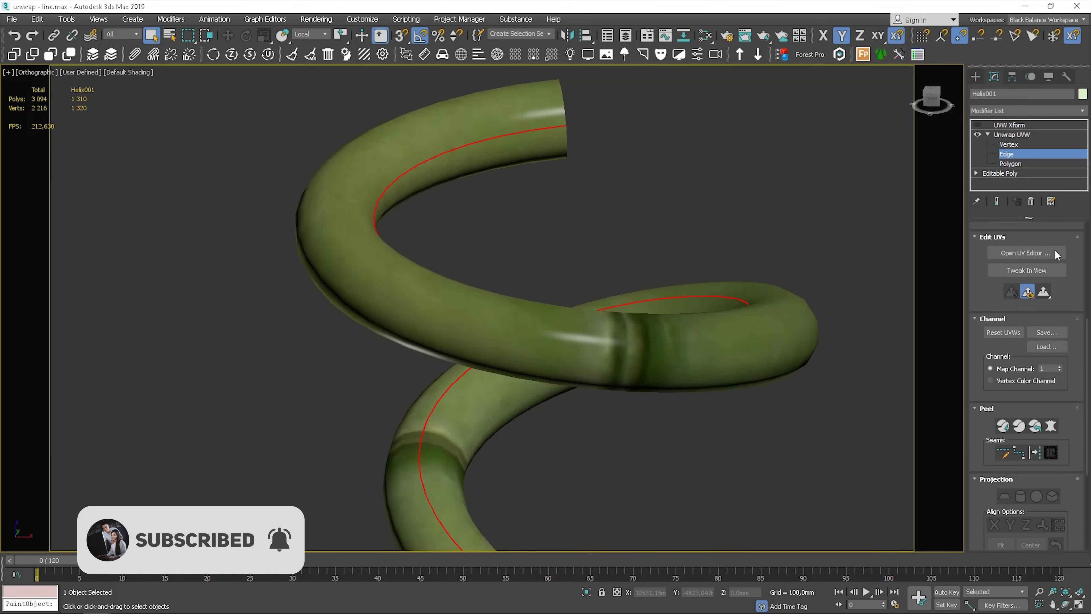
left_click(1035, 452)
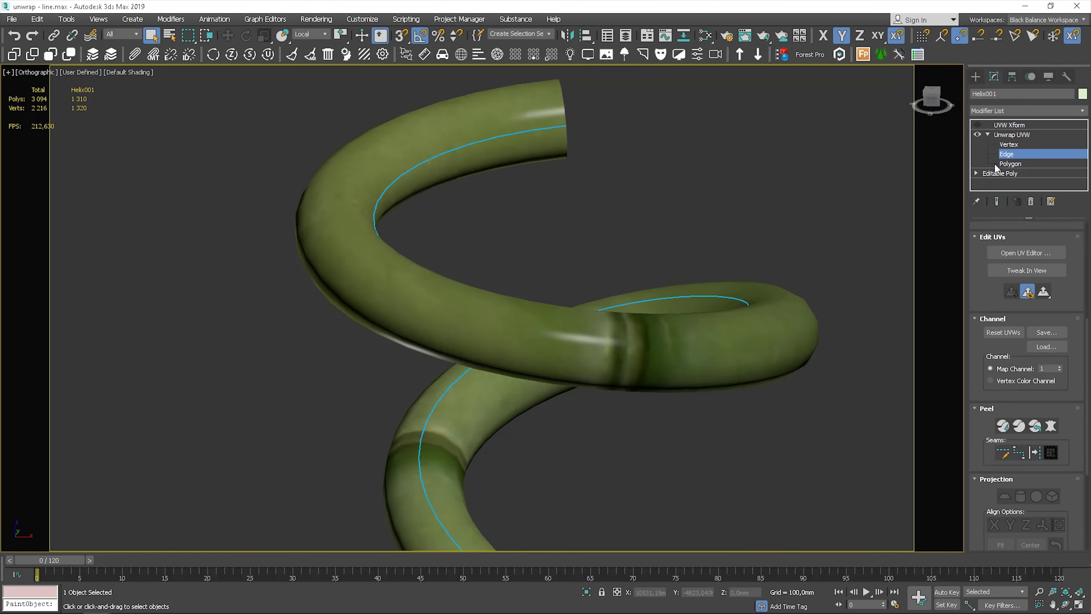
Reapply Circular spline mapping at the Polygon level along the Helix002 spline with Use Manual Seams enabled, and commit it
left_click(1015, 154)
left_click(1017, 166)
scroll(1078, 346, "down", 4)
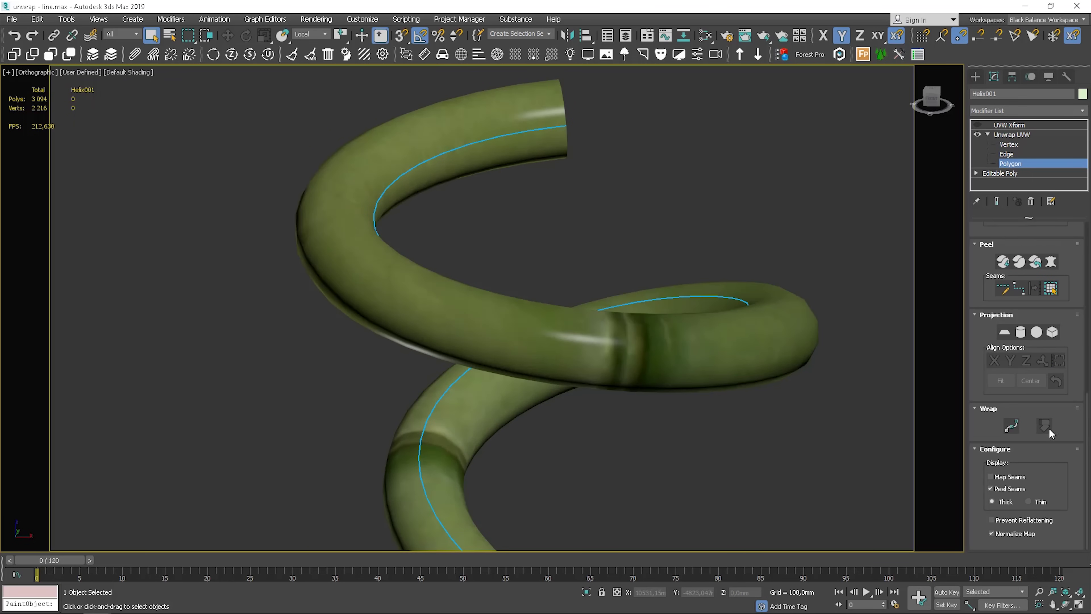
left_click(1011, 426)
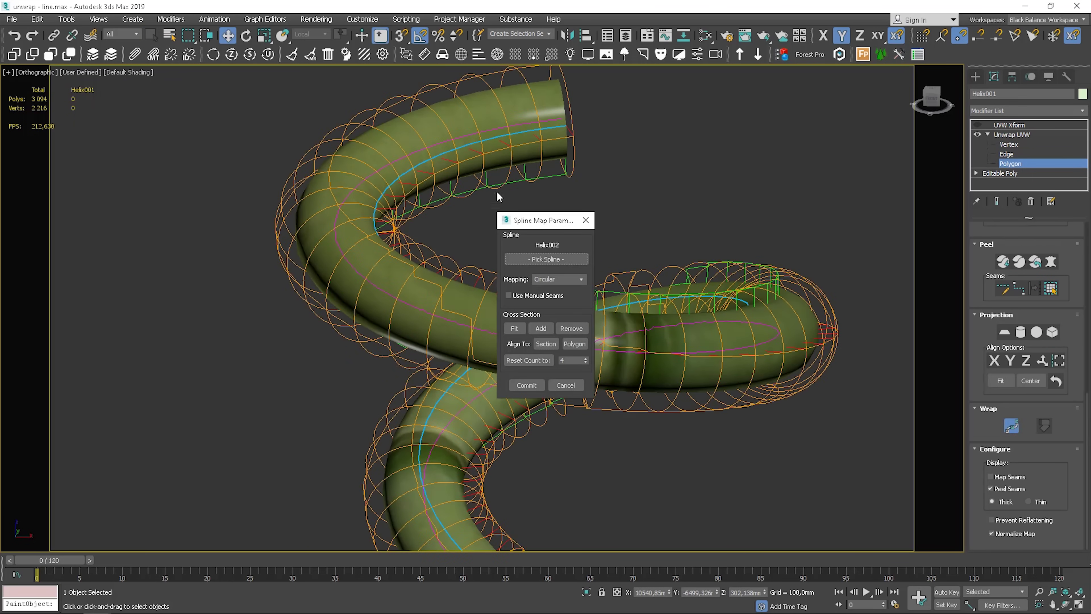
left_click(546, 262)
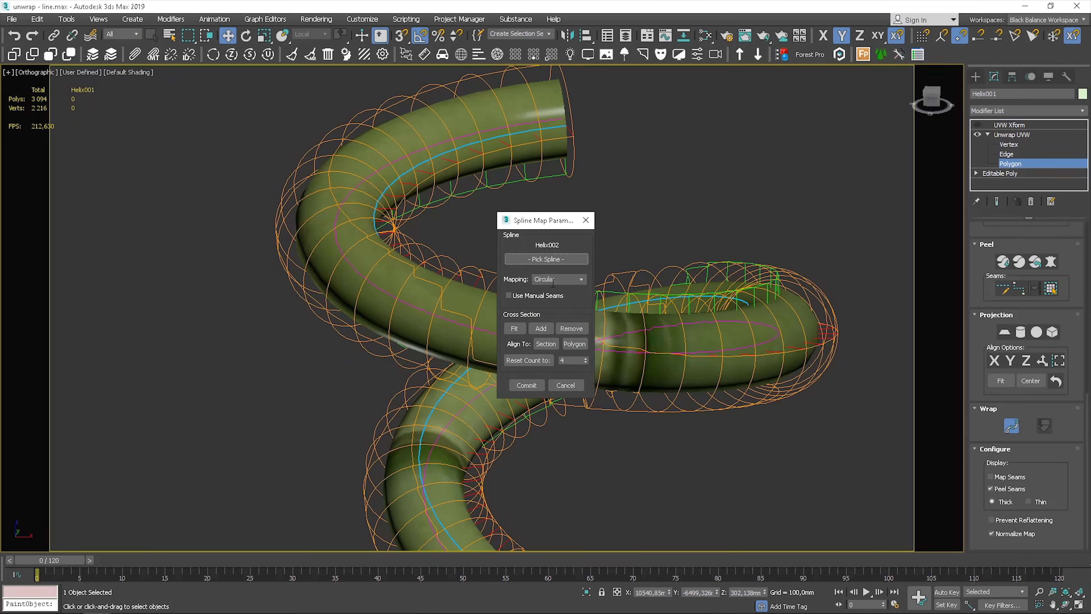
left_click(515, 297)
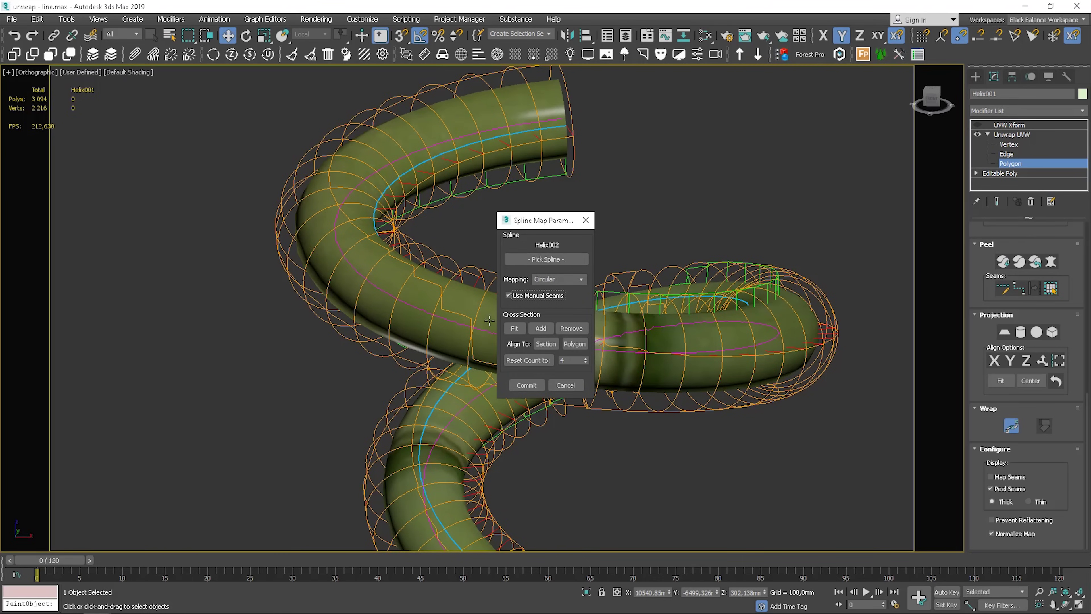
left_click(528, 385)
Turn off the Peel Seams display for the coiled tube and inspect the texture where the seam runs
scroll(593, 223, "down", 5)
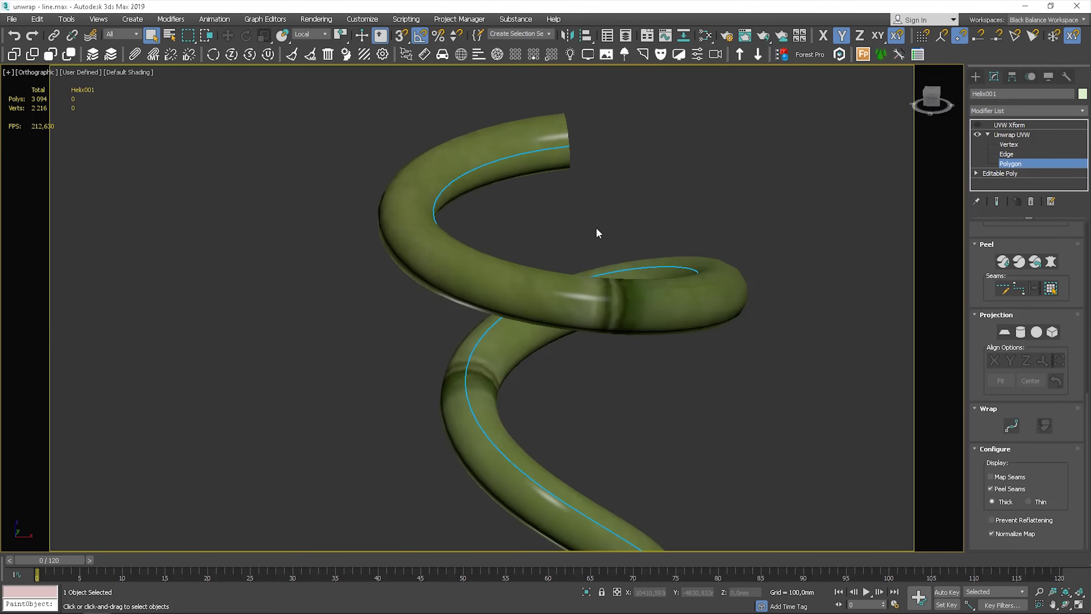
middle_click_drag(620, 267, 557, 287, "alt")
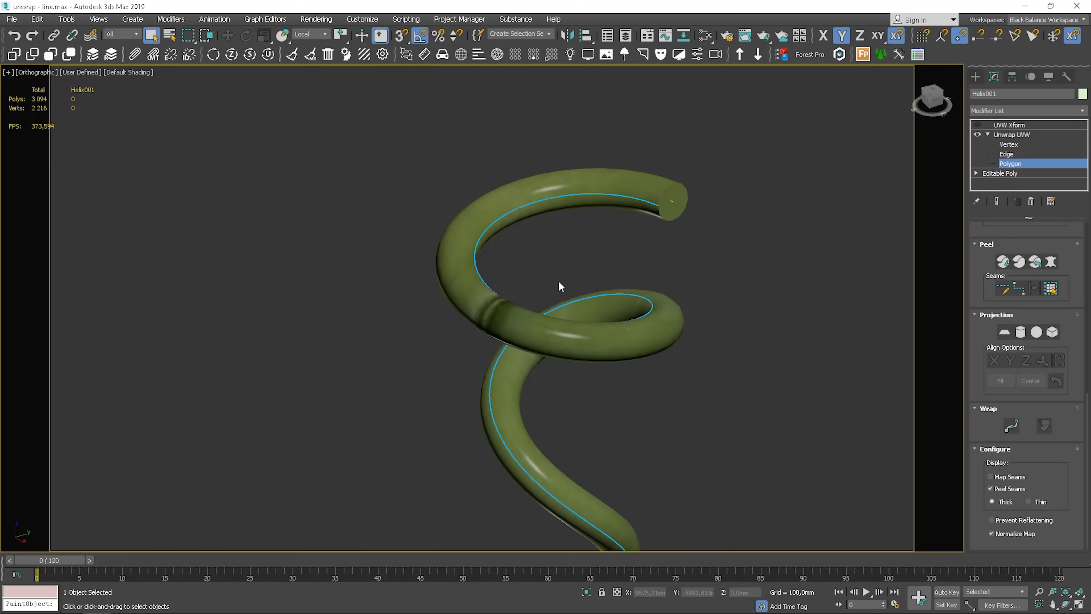
left_click(990, 489)
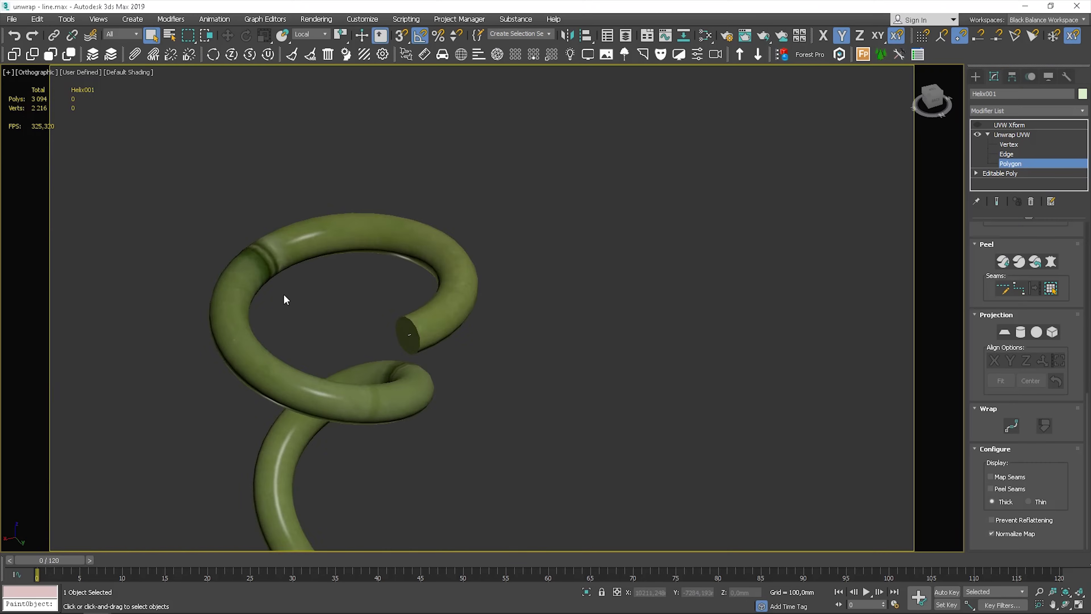
scroll(326, 243, "up", 5)
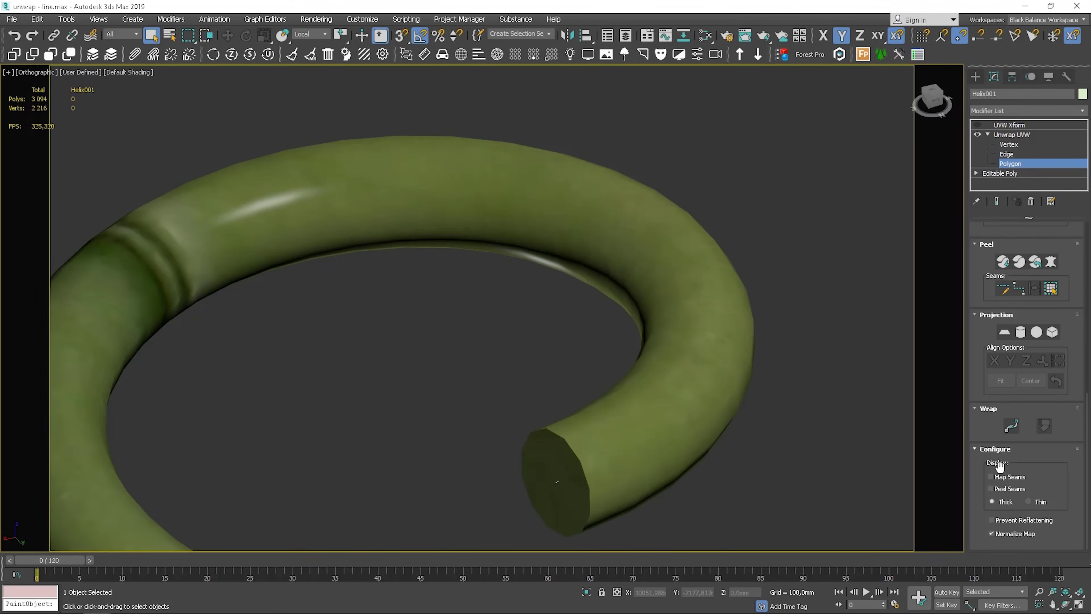
left_click(1006, 489)
left_click(1006, 489)
left_click(1006, 489)
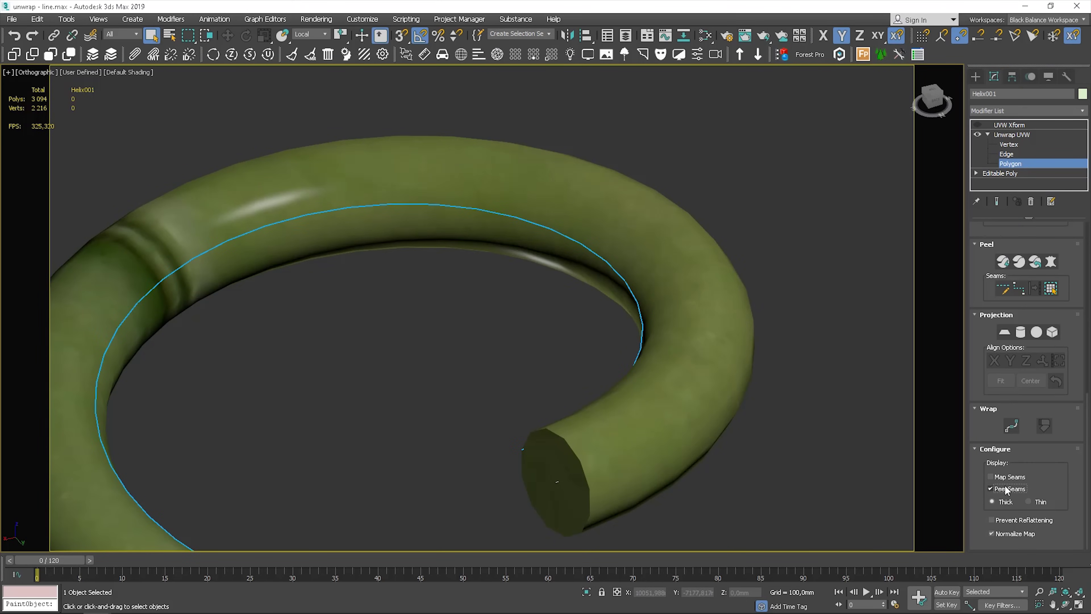
left_click(1006, 489)
scroll(190, 304, "down", 5)
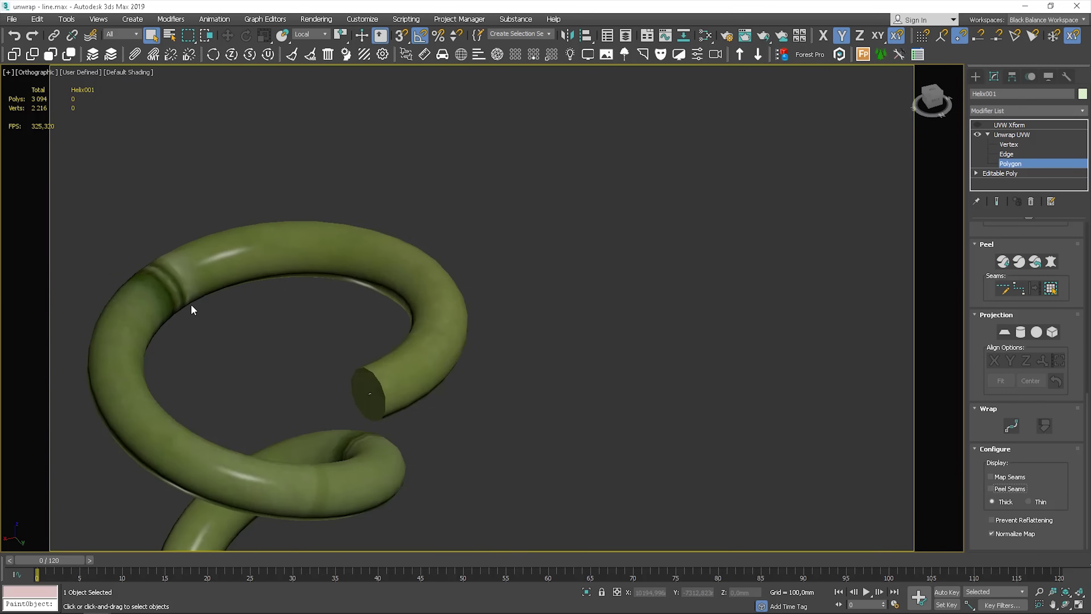
middle_click_drag(232, 310, 407, 290, "alt")
scroll(417, 327, "down", 3)
middle_click_drag(426, 360, 456, 310, "alt")
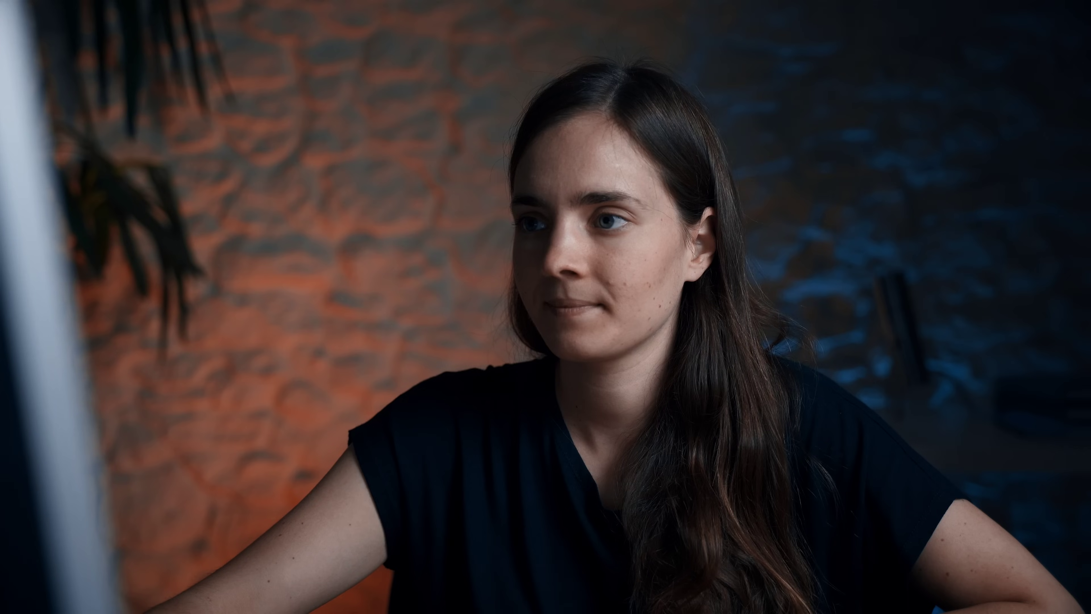